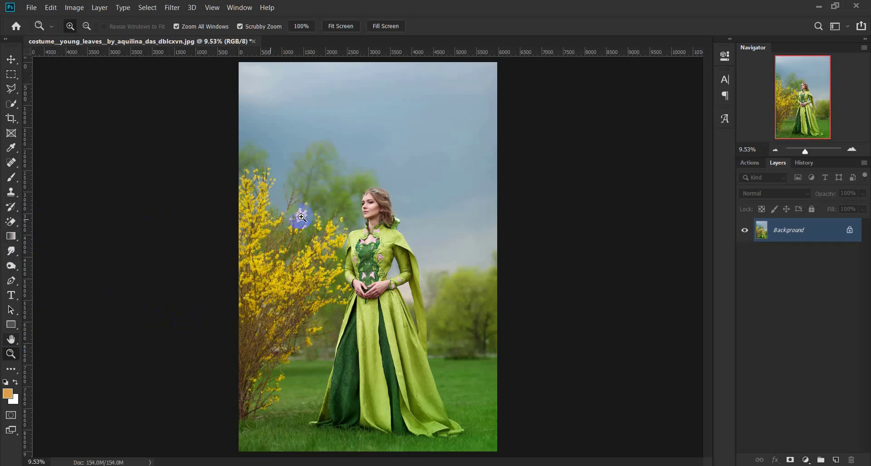
Step: Run the Cyan Effect action to turn the portrait cyan, and compare with the original
right_click(302, 219)
click(313, 220)
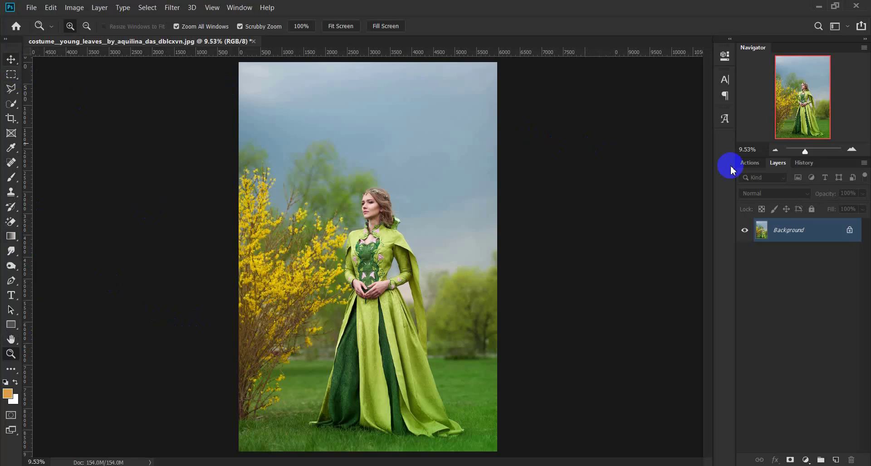
click(749, 163)
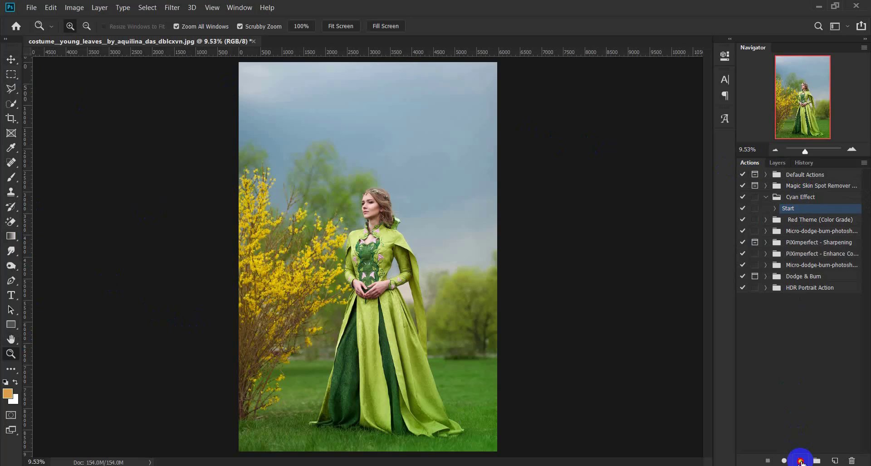
click(800, 460)
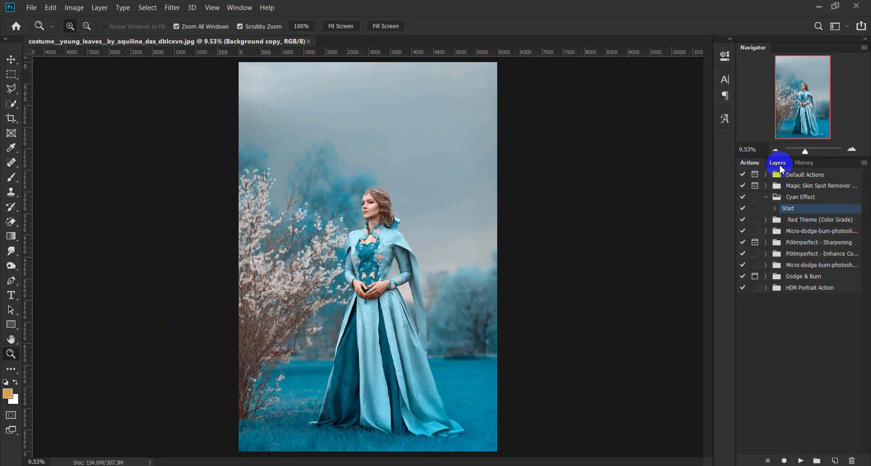
click(777, 162)
click(744, 231)
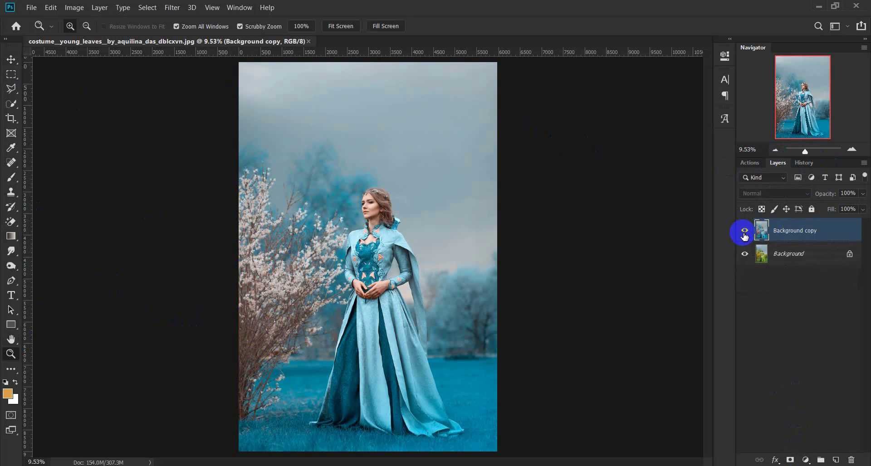
click(744, 231)
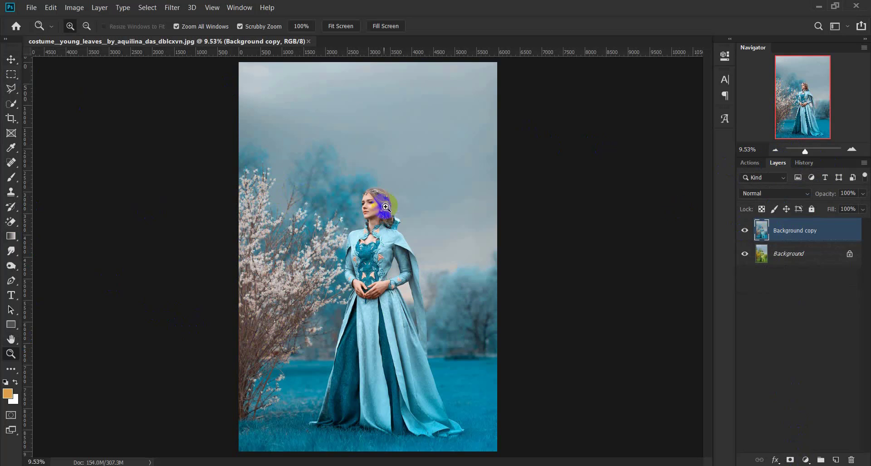
Step: Zoom in on the woman's head, then fit the whole image back on screen
drag(385, 206, 414, 247)
right_click(417, 252)
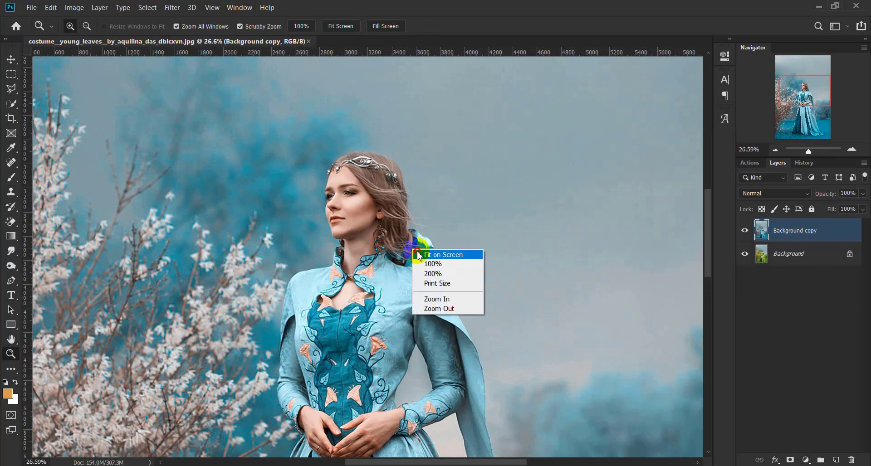
click(418, 255)
click(11, 59)
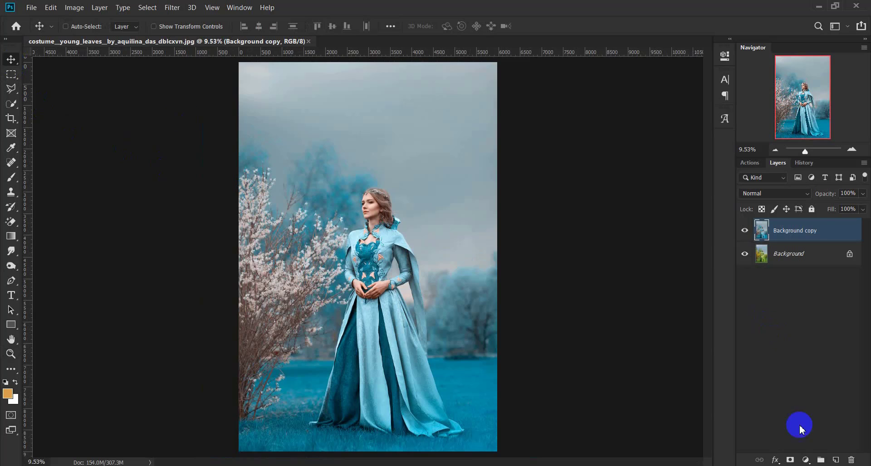
click(805, 460)
Step: Add Color Balance 1 with midtones Cyan −41, Magenta −9, Yellow +12, and compare it hidden
click(807, 360)
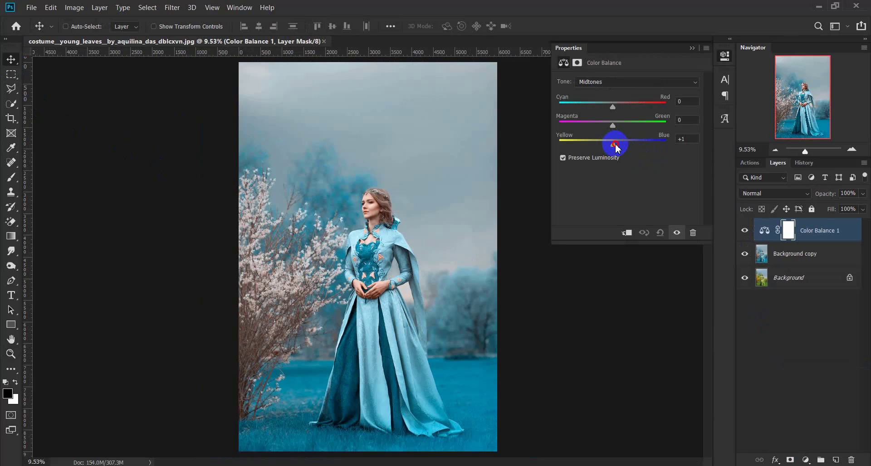
drag(617, 145, 620, 145)
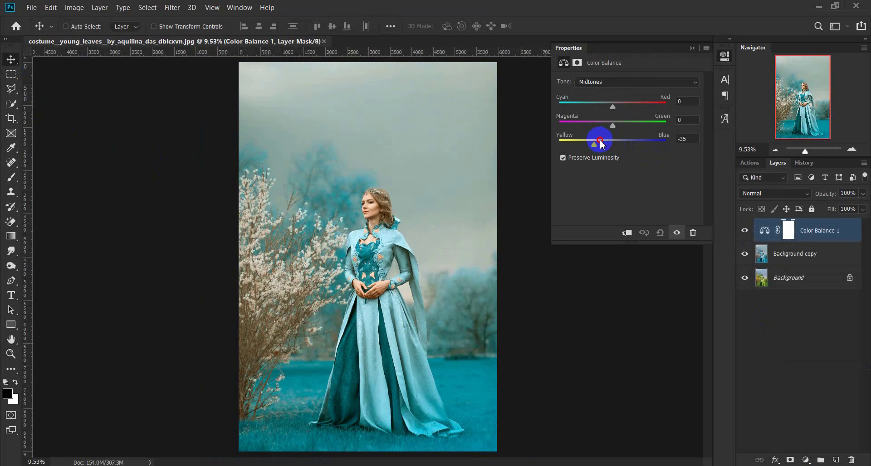
click(612, 126)
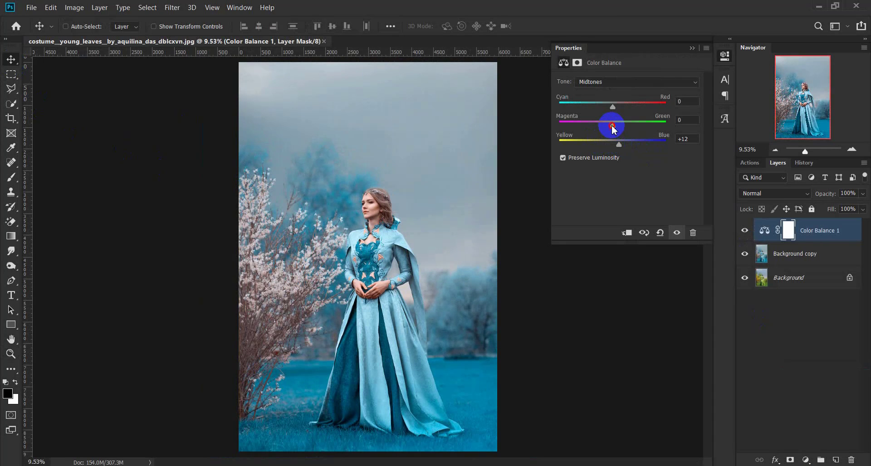
mouse_move(601, 129)
mouse_down()
mouse_move(618, 129)
mouse_move(601, 109)
mouse_up()
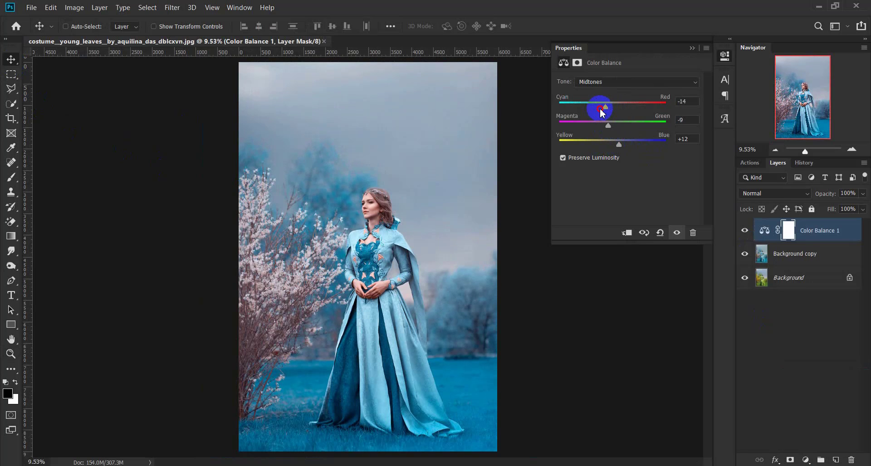
drag(614, 111, 591, 109)
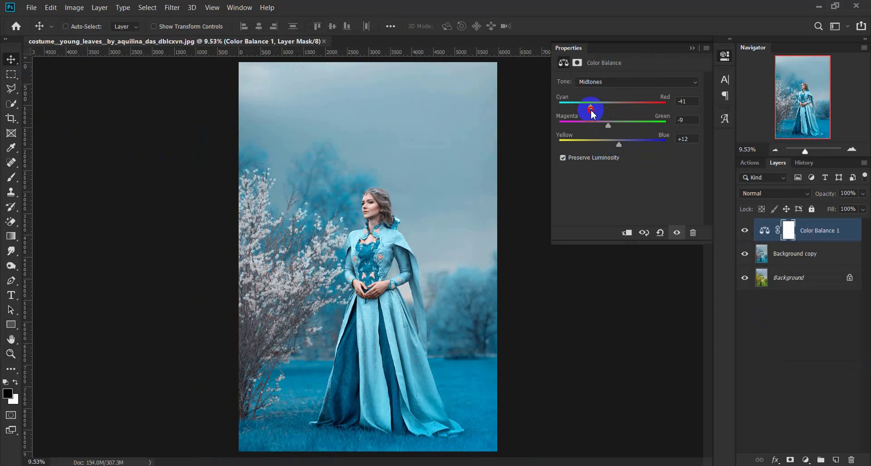
click(692, 48)
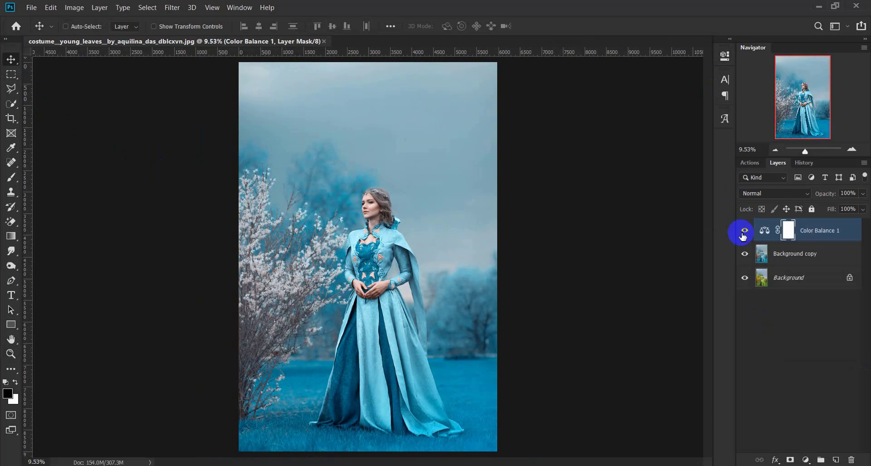
click(745, 231)
Step: Add a Vibrance adjustment layer at +13 and compare it on and off
click(745, 232)
click(806, 460)
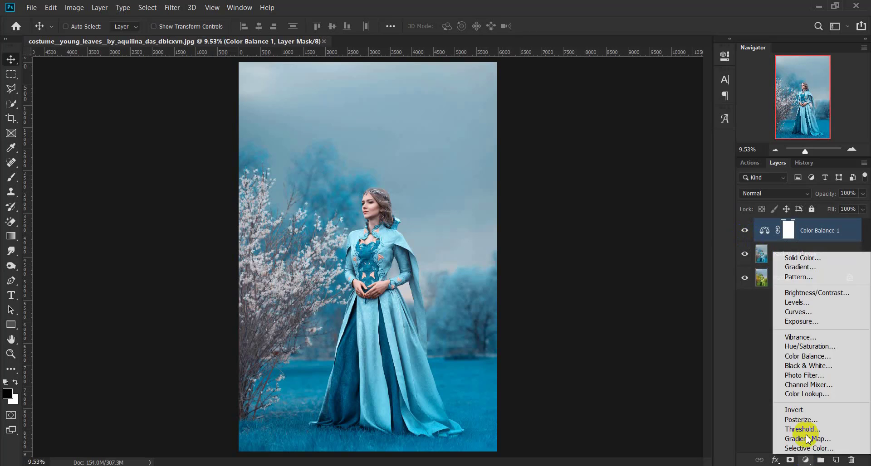
click(812, 337)
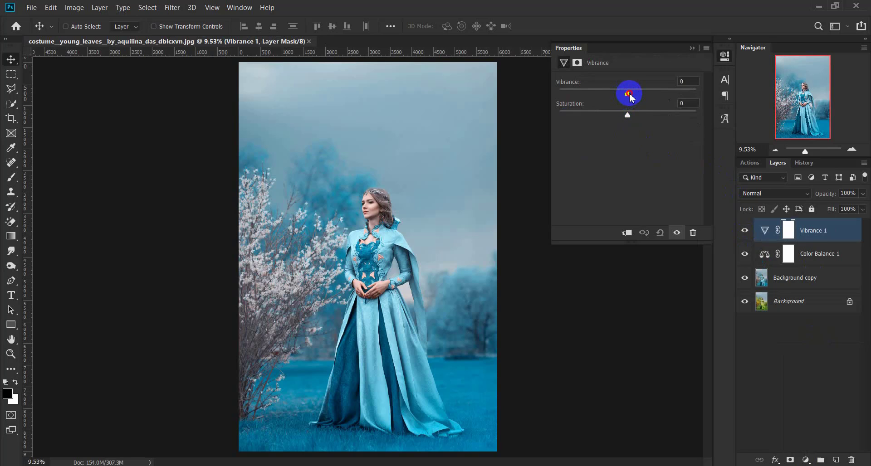
click(745, 232)
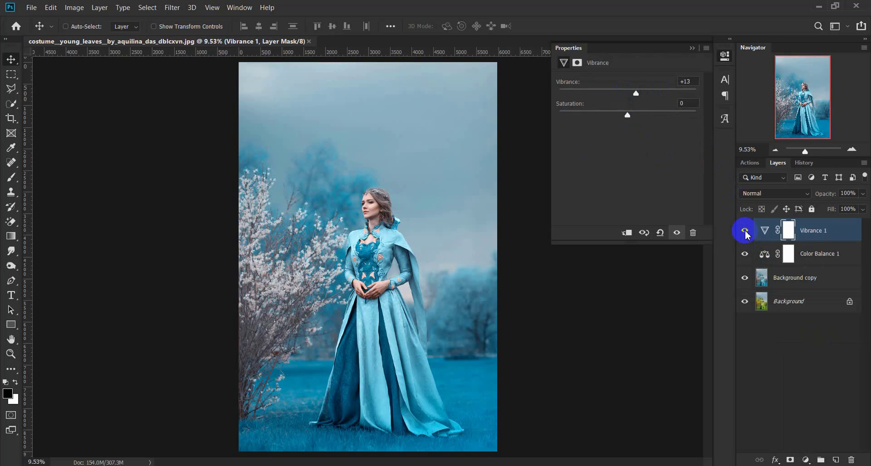
click(745, 231)
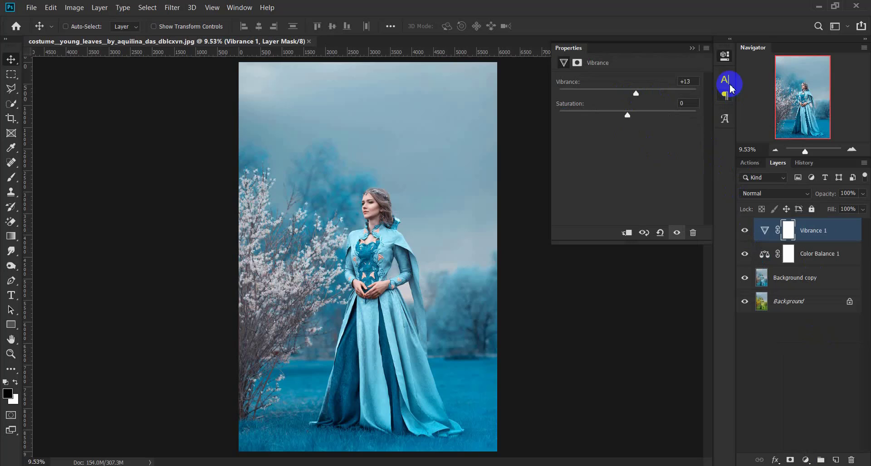
click(692, 48)
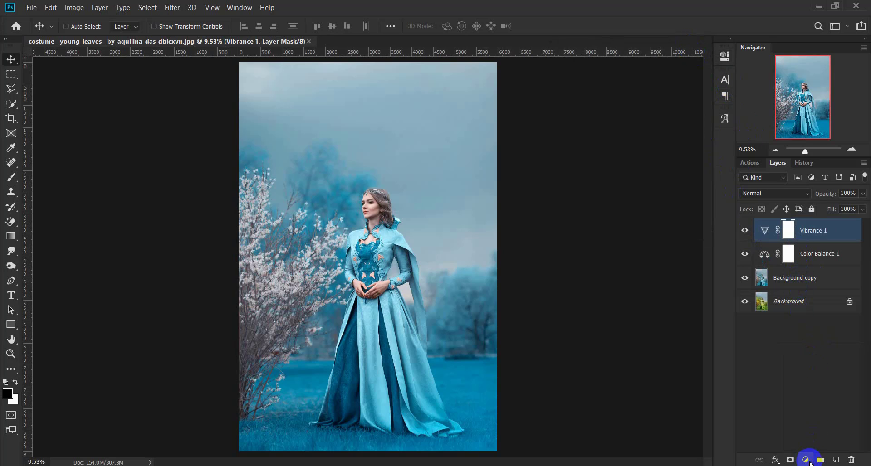
Step: Add a Warming Filter (85) photo filter at 25% density and compare it on and off
click(806, 460)
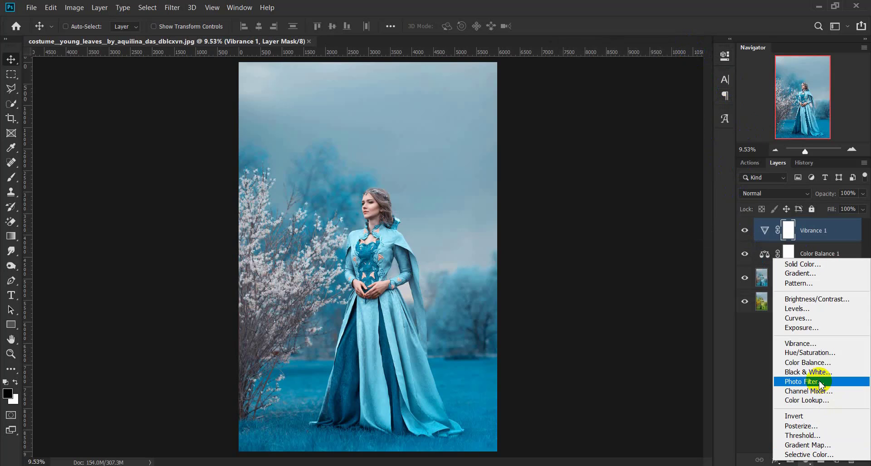
click(821, 385)
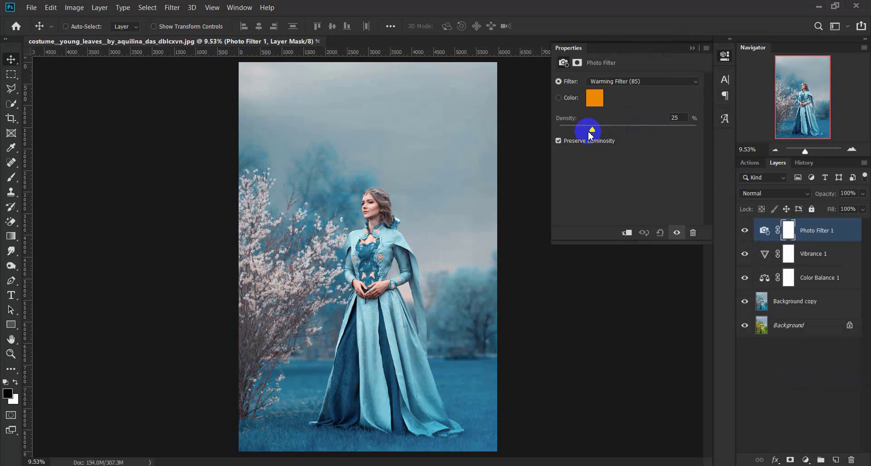
click(744, 232)
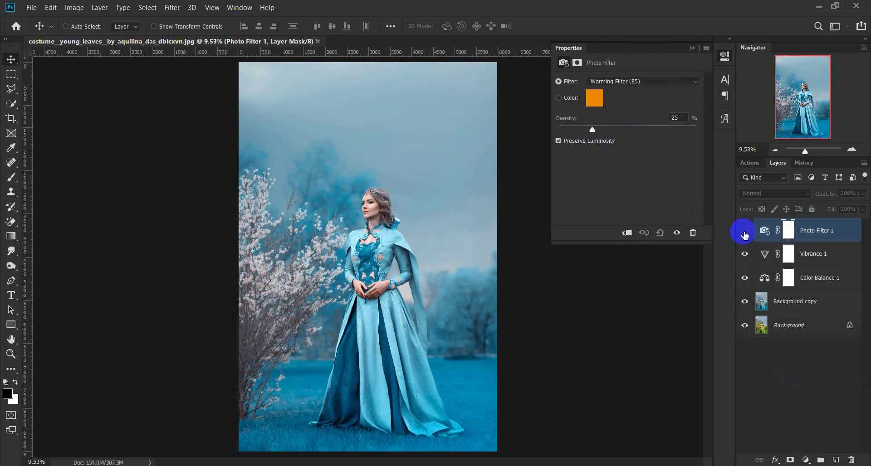
click(744, 232)
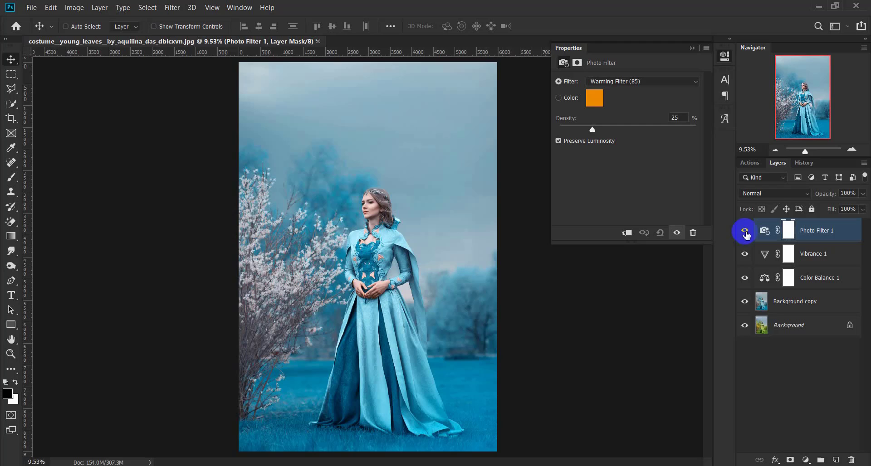
click(693, 48)
Step: Delete Photo Filter 1 and merge all visible layers into the Background
click(851, 460)
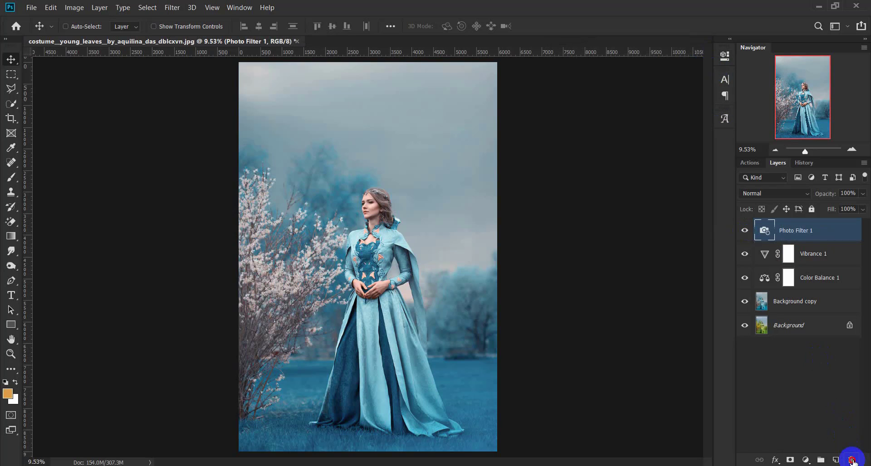
click(791, 304)
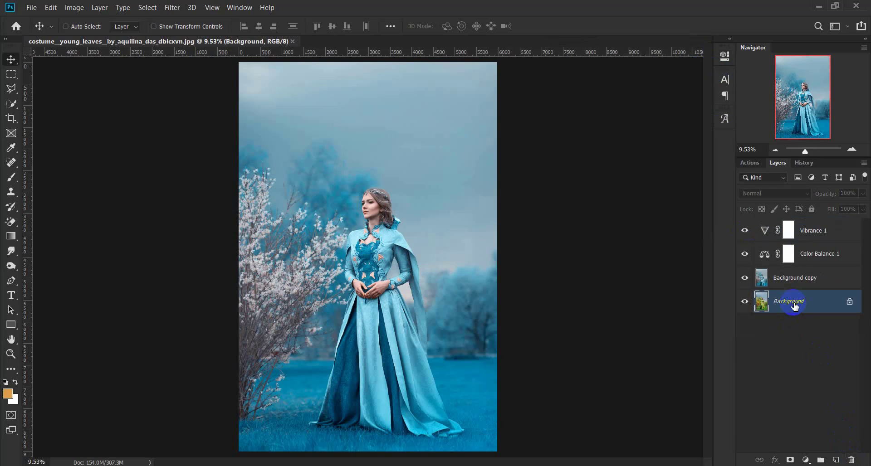
right_click(799, 322)
click(783, 331)
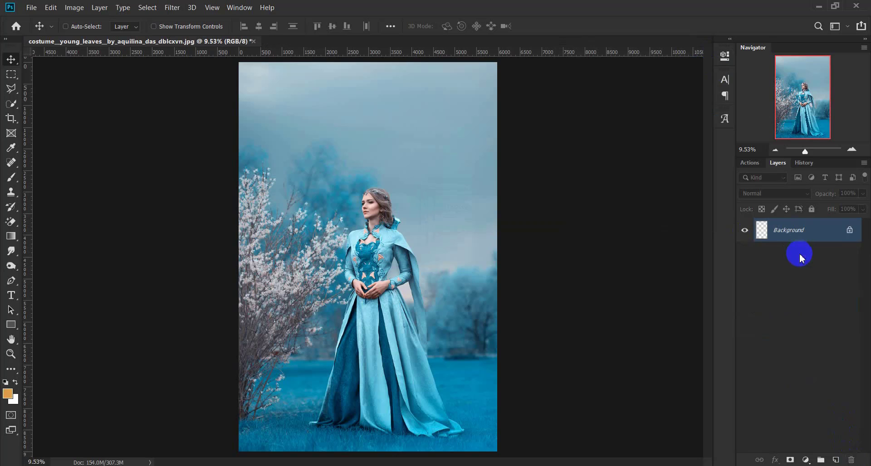
Step: On a new layer, paint with a huge soft white brush at 98% opacity
click(838, 460)
click(11, 354)
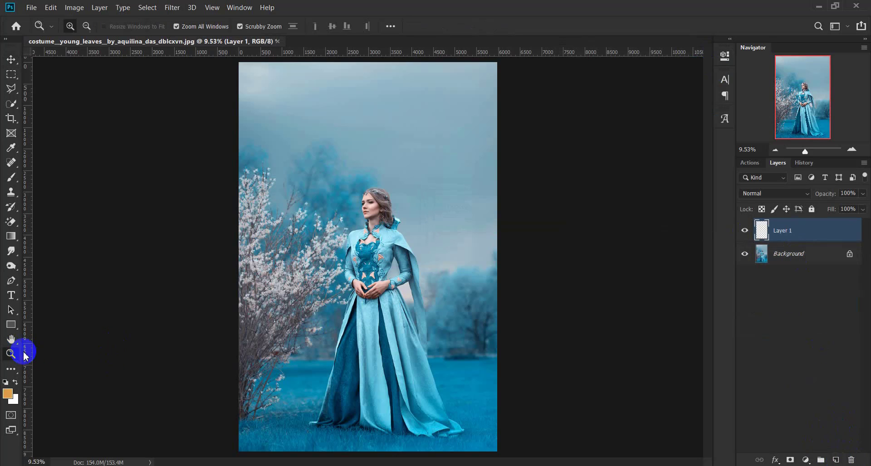
drag(400, 296, 346, 350)
click(15, 382)
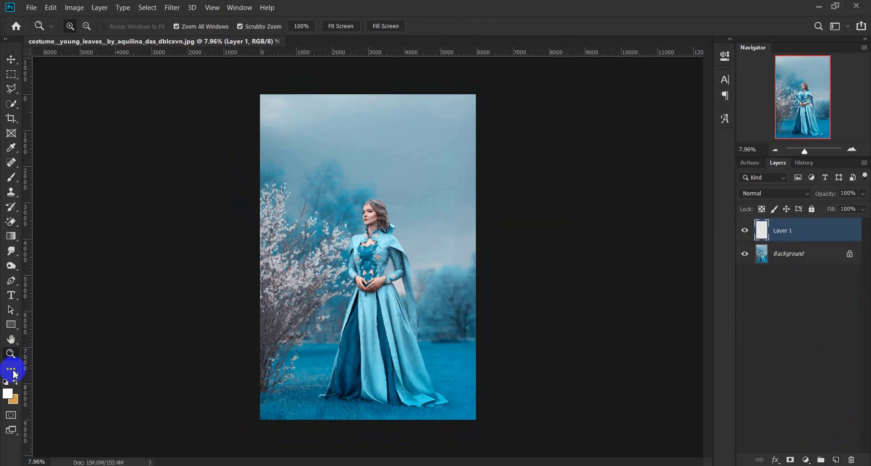
click(11, 178)
right_click(393, 193)
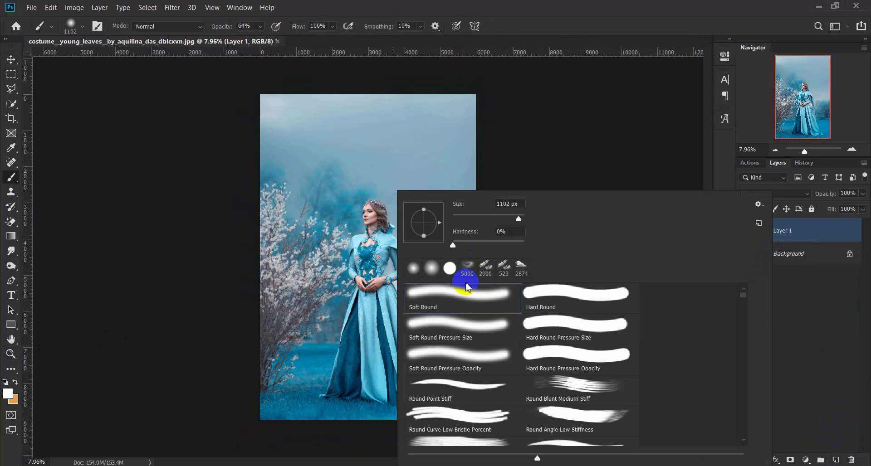
drag(498, 216, 524, 221)
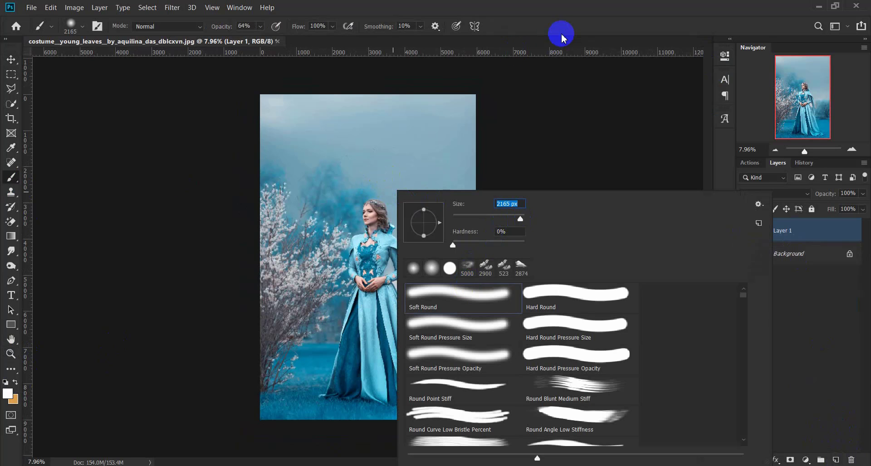
key(Return)
drag(227, 30, 243, 31)
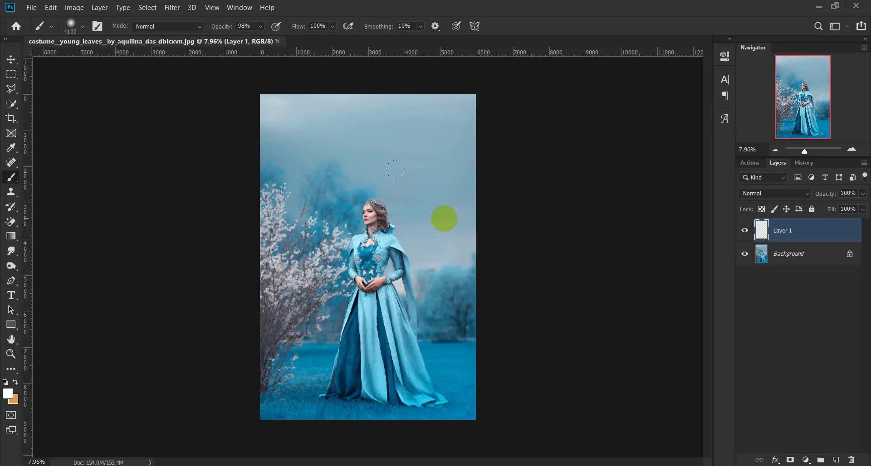
key(bracketright)
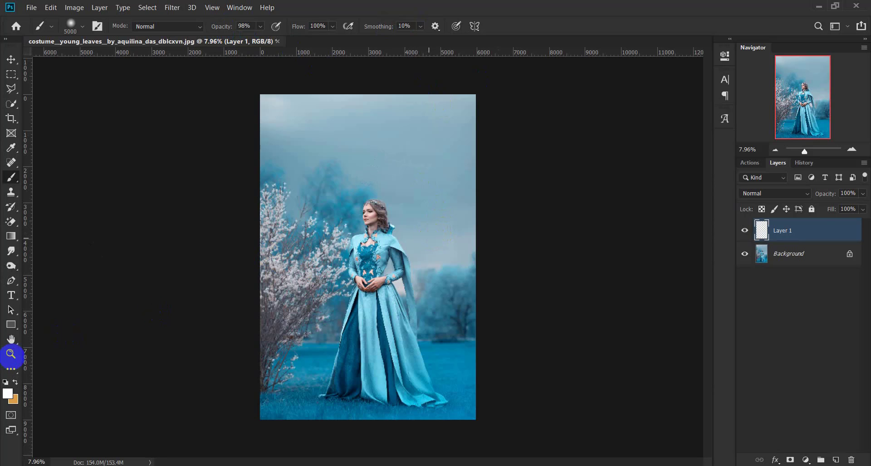
Step: Fit the photo on screen and move the white glow beside the woman's head
click(11, 353)
right_click(442, 203)
click(449, 209)
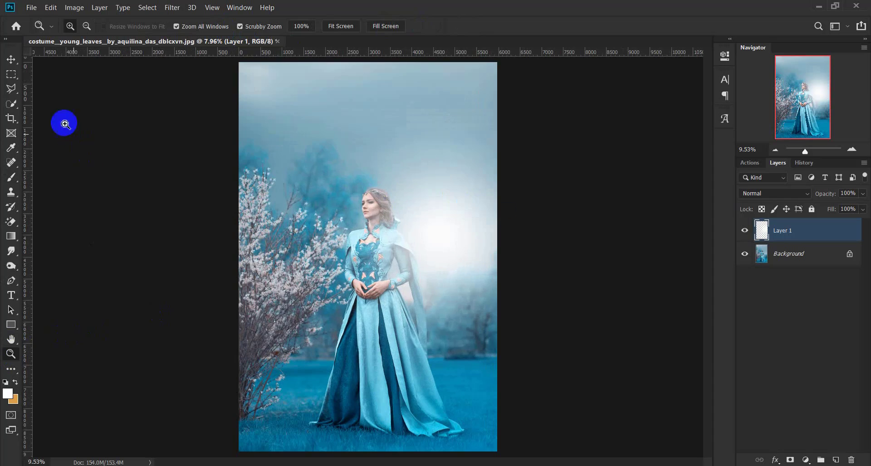
click(11, 60)
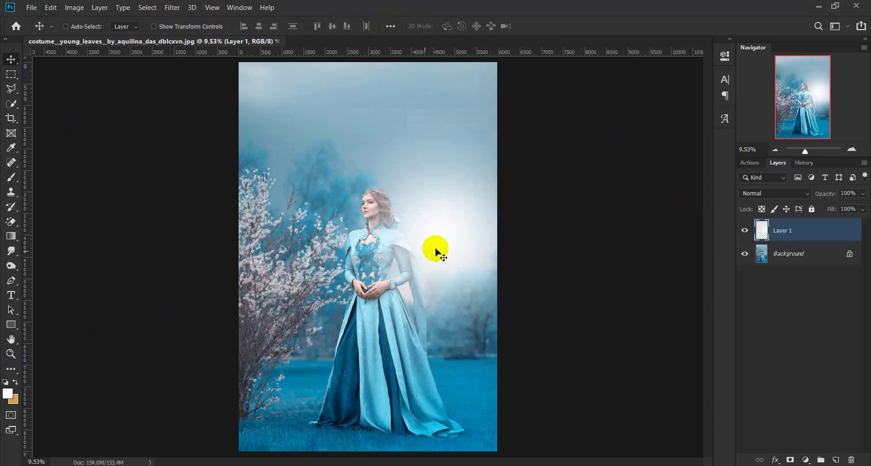
drag(435, 249, 445, 254)
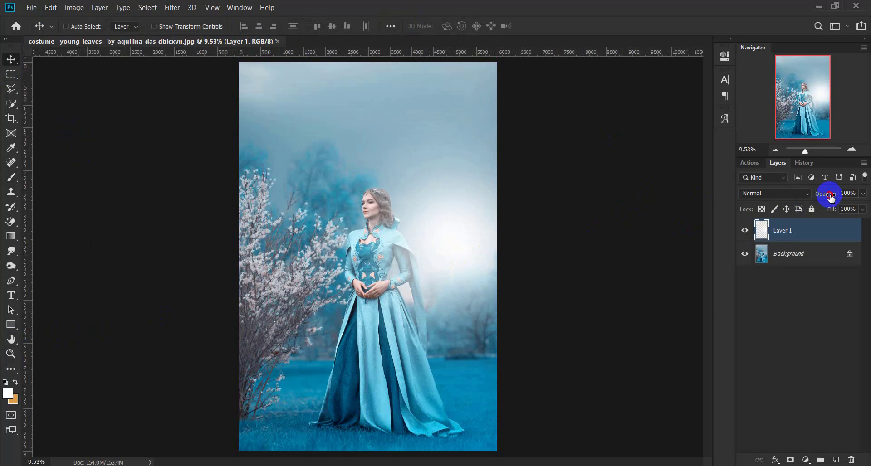
Step: Set the glow layer to 50% opacity and 63% fill, nudging its position and comparing
drag(831, 196, 798, 196)
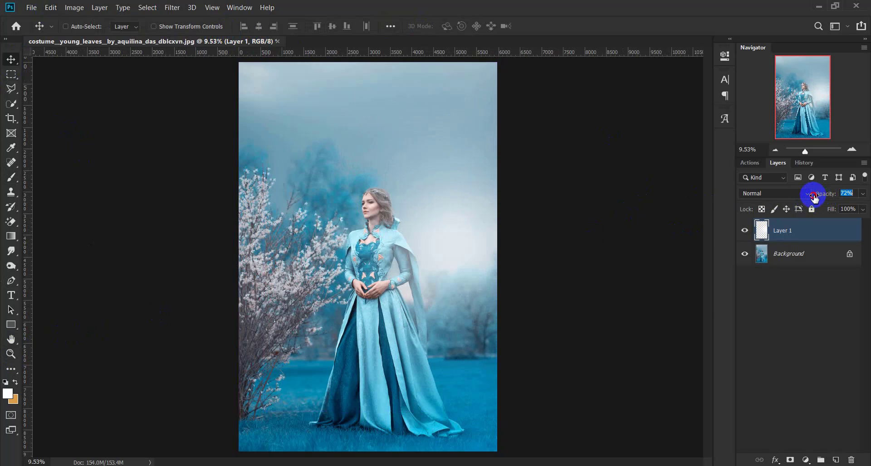
click(745, 232)
click(745, 231)
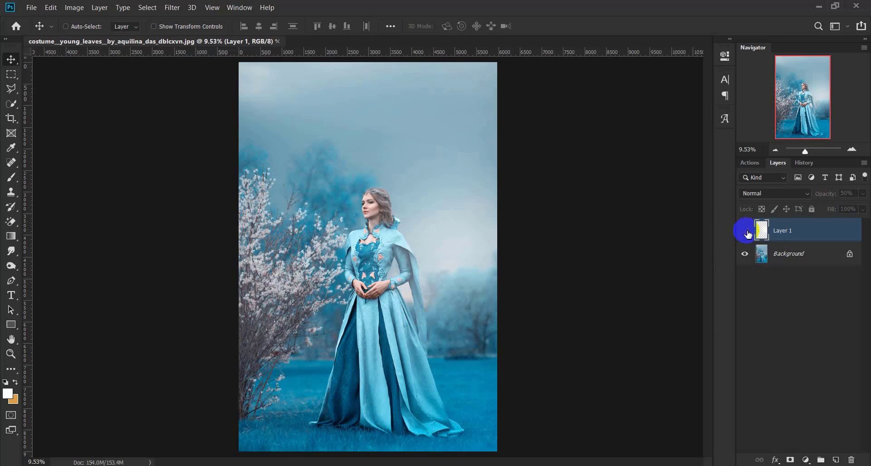
click(745, 231)
drag(459, 245, 459, 237)
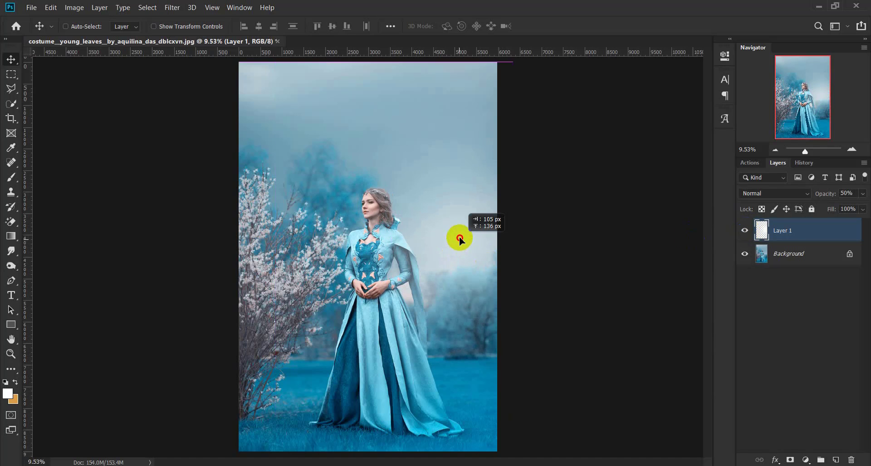
drag(834, 211, 813, 211)
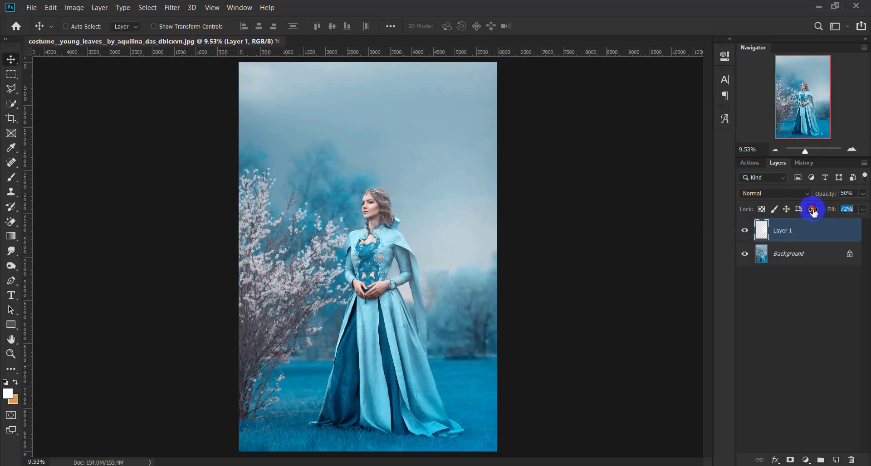
click(744, 230)
Step: Merge the visible layers and duplicate the Background layer
right_click(799, 255)
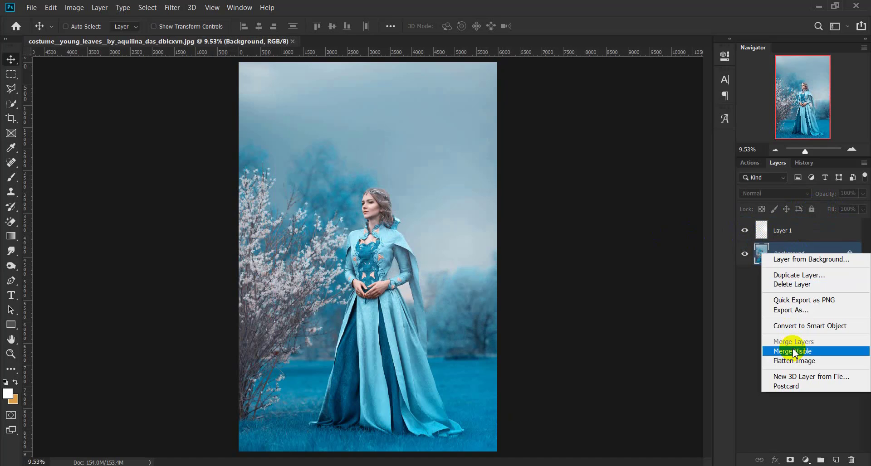
click(794, 353)
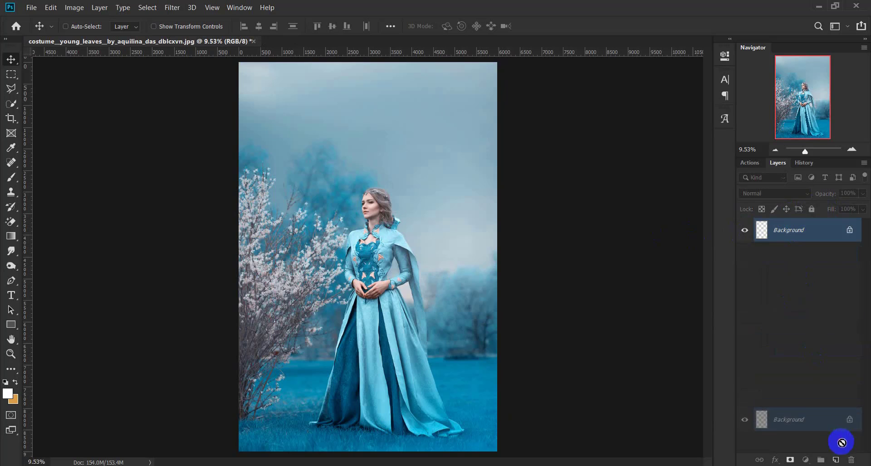
drag(795, 245, 836, 460)
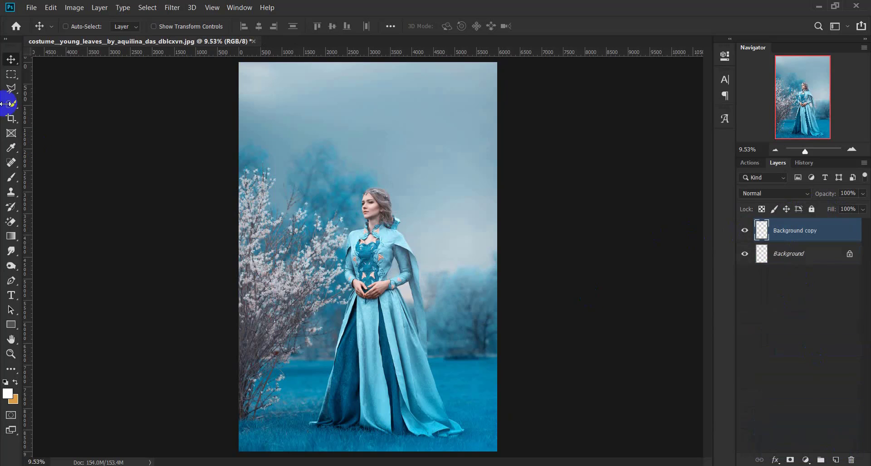
Step: In the Camera Raw Filter, lower contrast, set blacks to −29 and temperature to −8
click(172, 7)
click(199, 71)
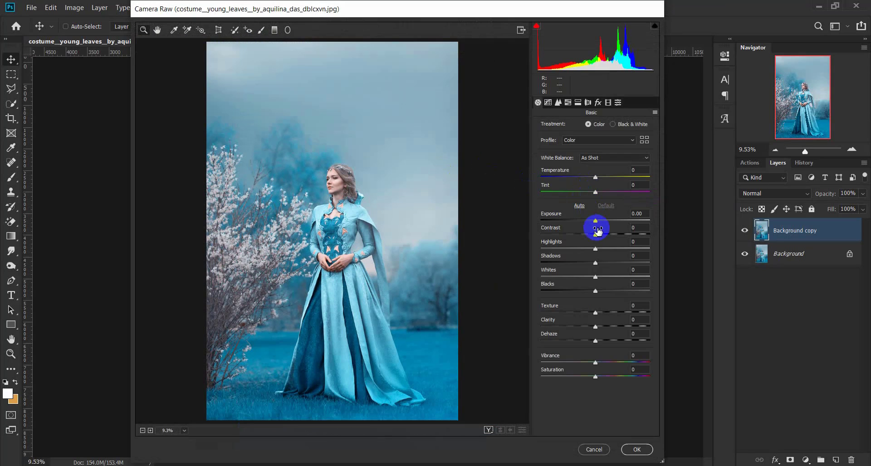
drag(595, 236, 584, 263)
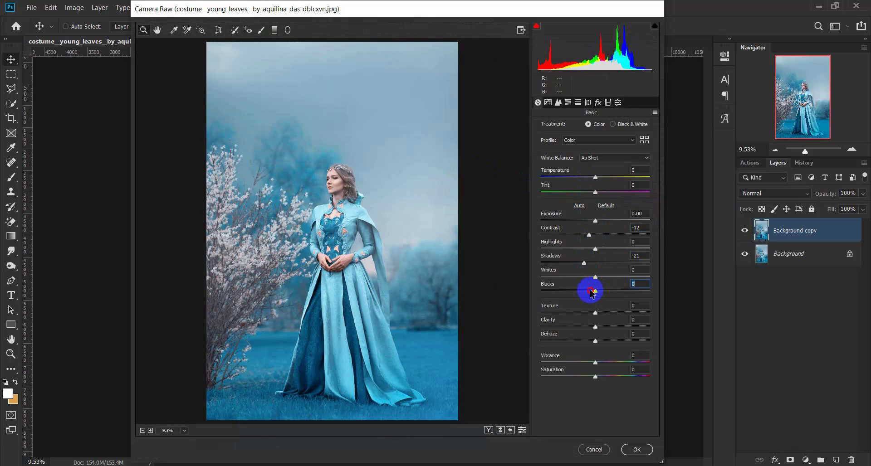
mouse_move(592, 290)
mouse_down()
mouse_move(578, 291)
mouse_move(611, 313)
mouse_move(592, 327)
mouse_up()
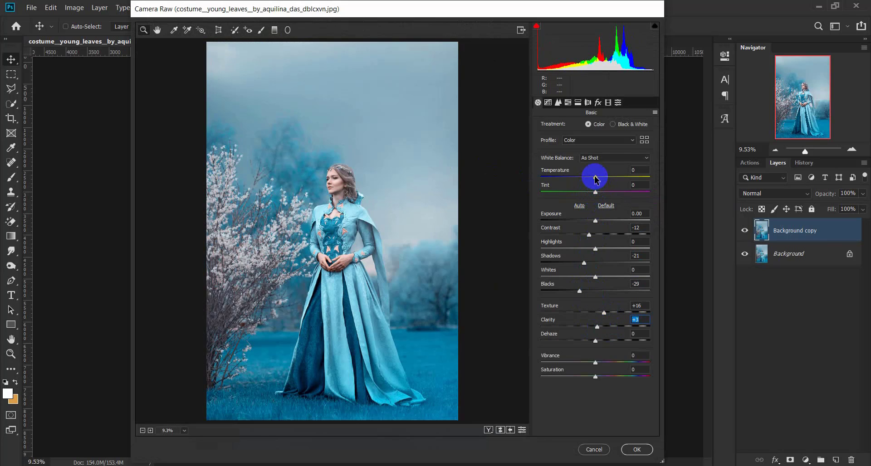
drag(596, 179, 597, 192)
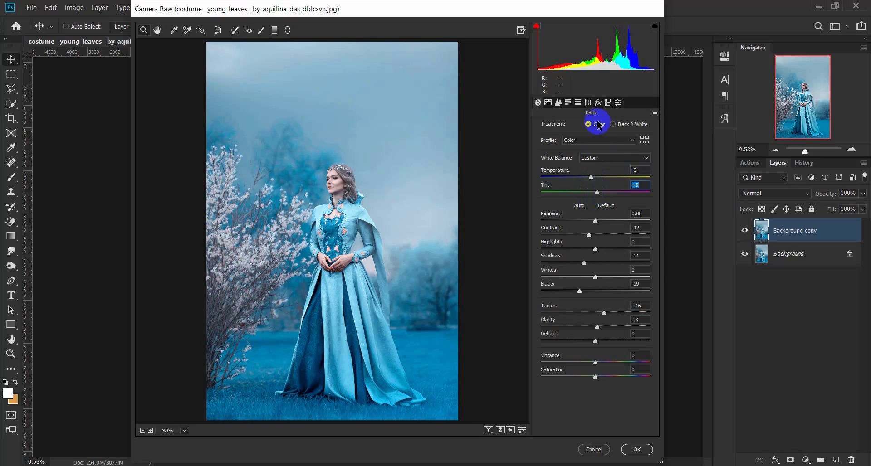
Step: Brighten Blues luminance to +27, add a −20 edge vignette, and apply the filter
click(570, 102)
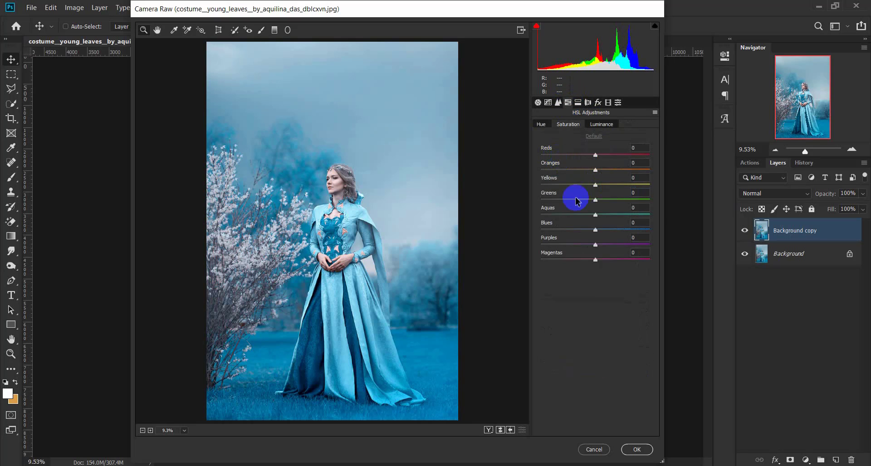
drag(594, 230, 608, 230)
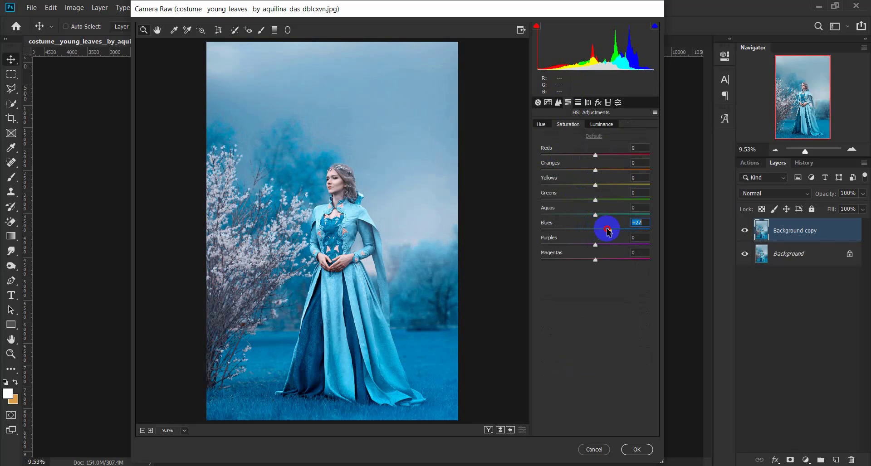
click(598, 102)
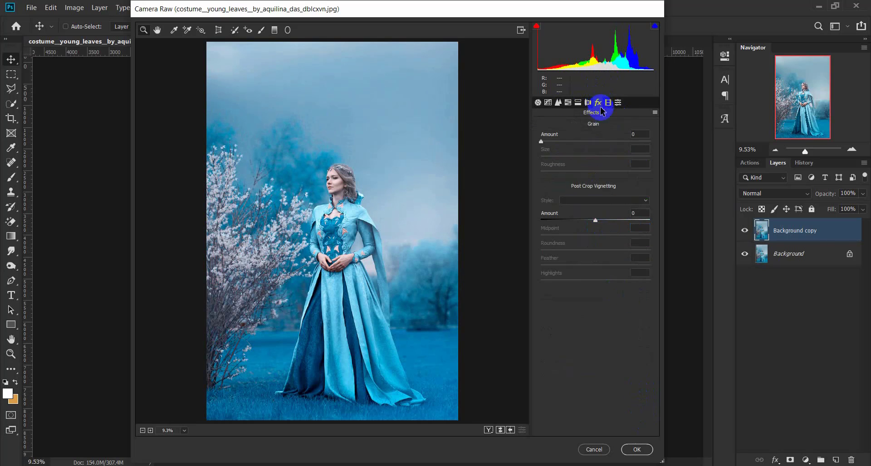
drag(595, 219, 584, 222)
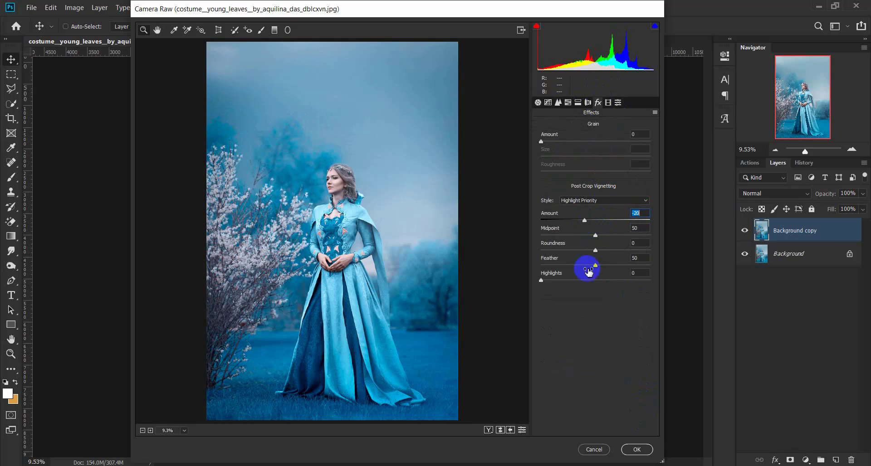
click(637, 449)
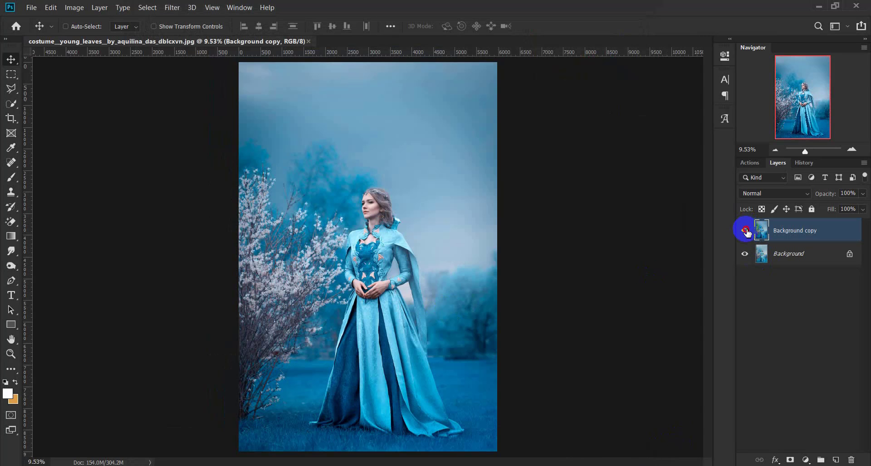
Step: Compare the graded copy with the original, then close the portrait without saving
click(745, 230)
click(746, 231)
click(748, 231)
click(310, 44)
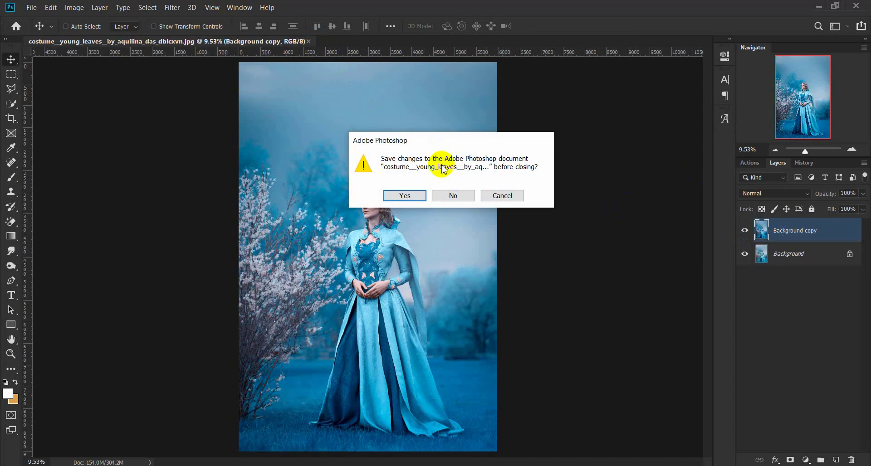
click(448, 195)
Step: Open autumn_by_aquilina_das_db8gf3y.jpg from Home's recent files and dock it as a tab
click(21, 34)
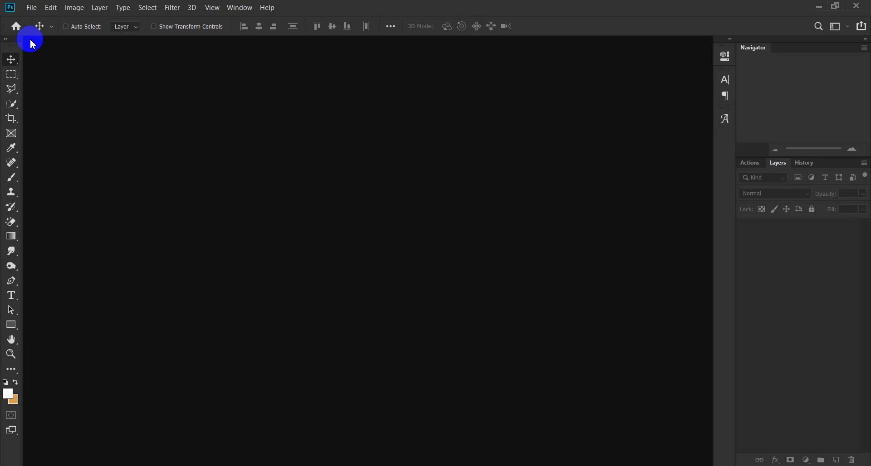
click(22, 33)
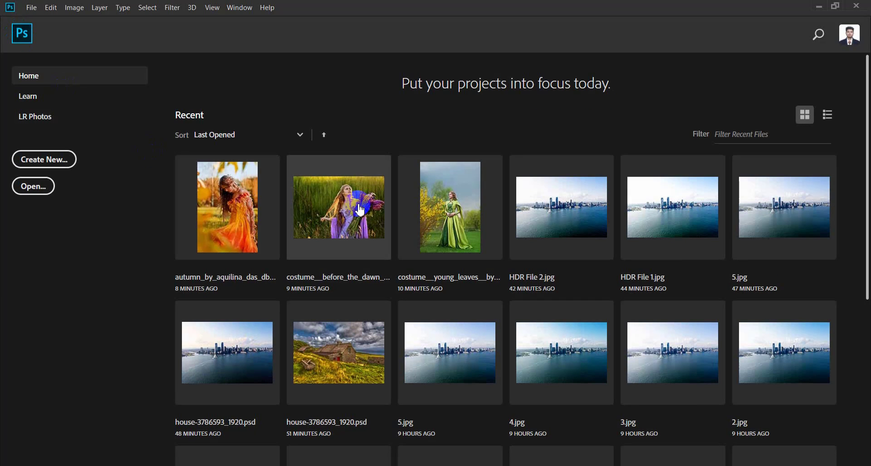
click(251, 204)
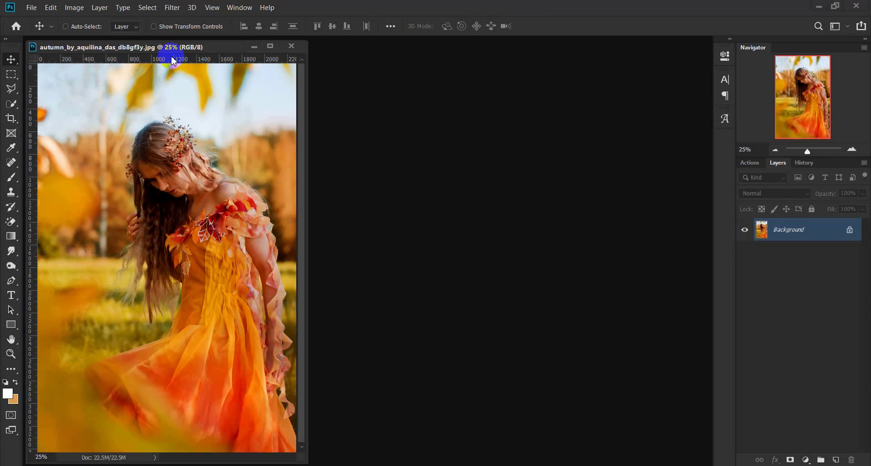
drag(202, 45, 207, 42)
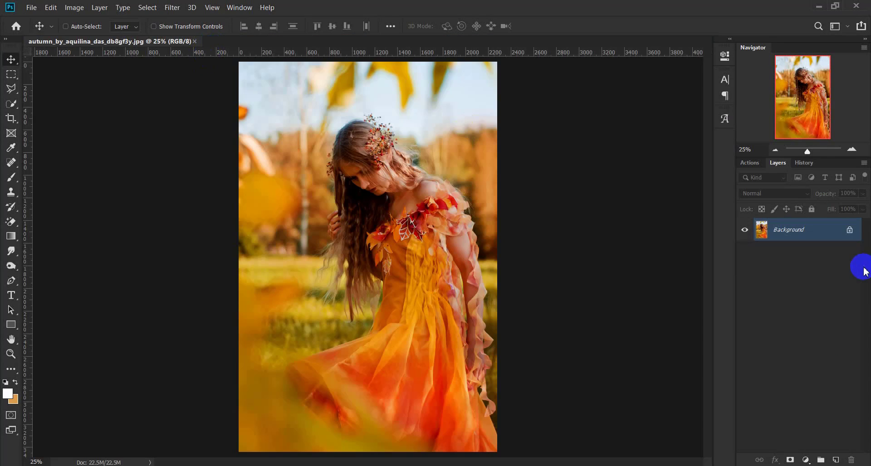
Step: Play the Red Theme (Color Grade) action's CLICK HERE & PLAY IT on the autumn photo
click(751, 163)
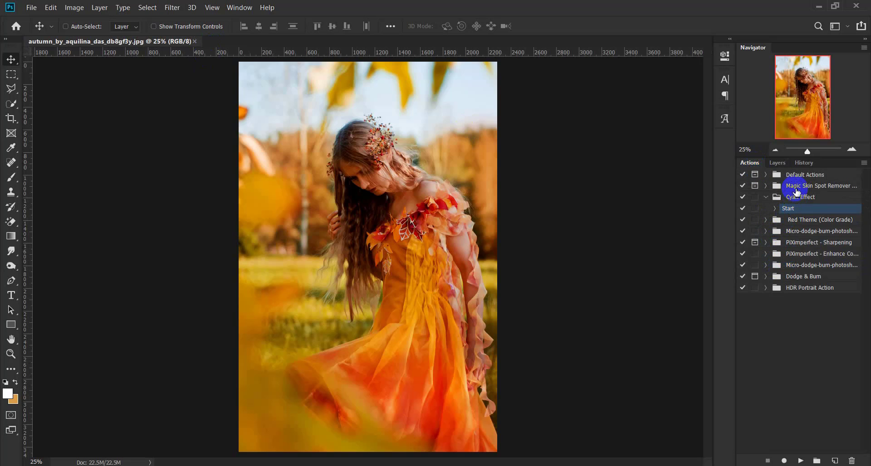
click(766, 198)
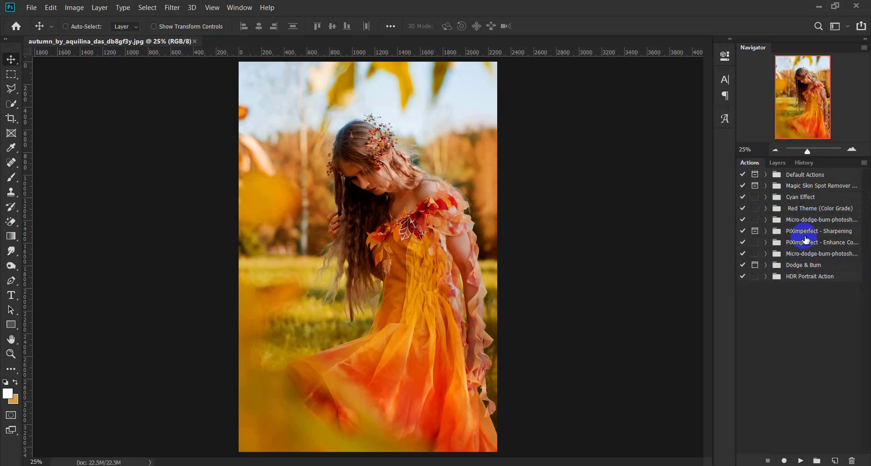
click(788, 212)
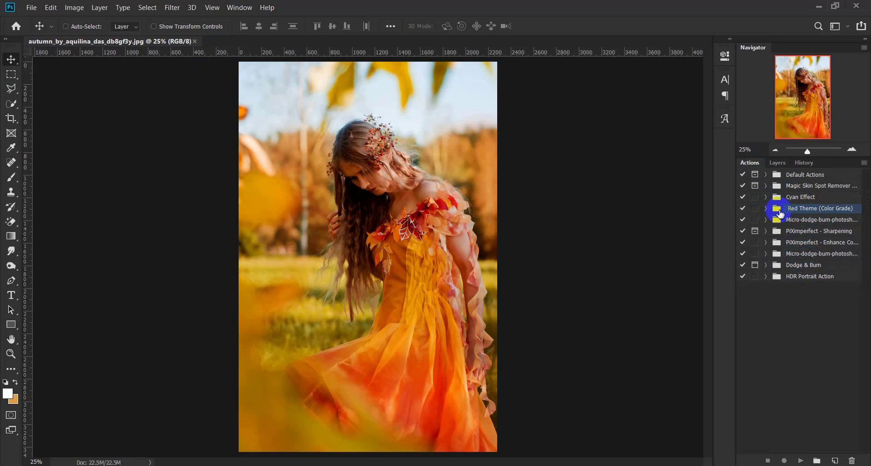
click(771, 210)
click(797, 219)
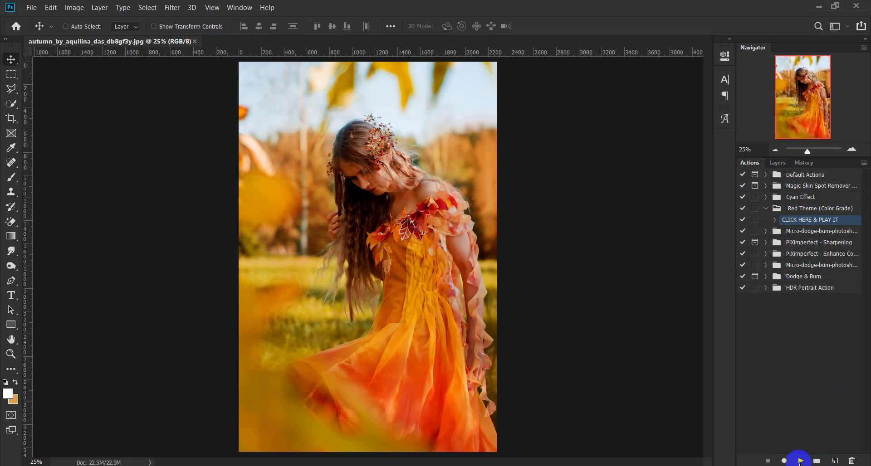
click(800, 460)
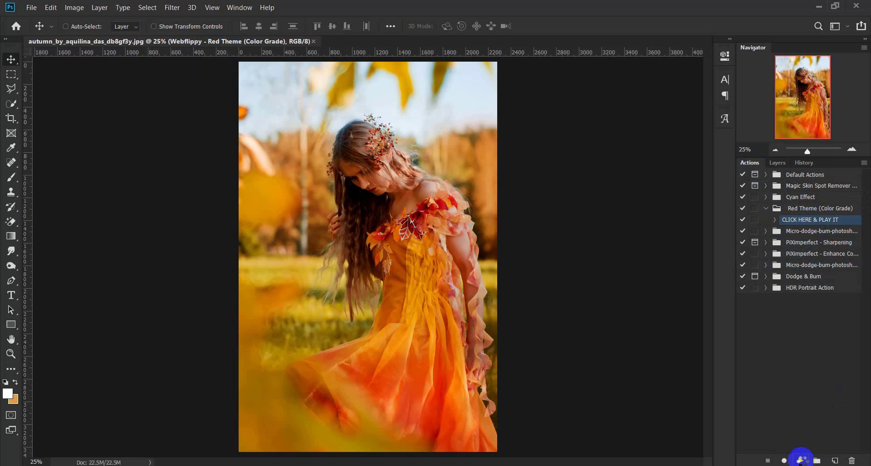
Step: In the Webflippy group, hide Curves_Red04 and selective colour red, keeping Hue/Saturation red on
click(777, 163)
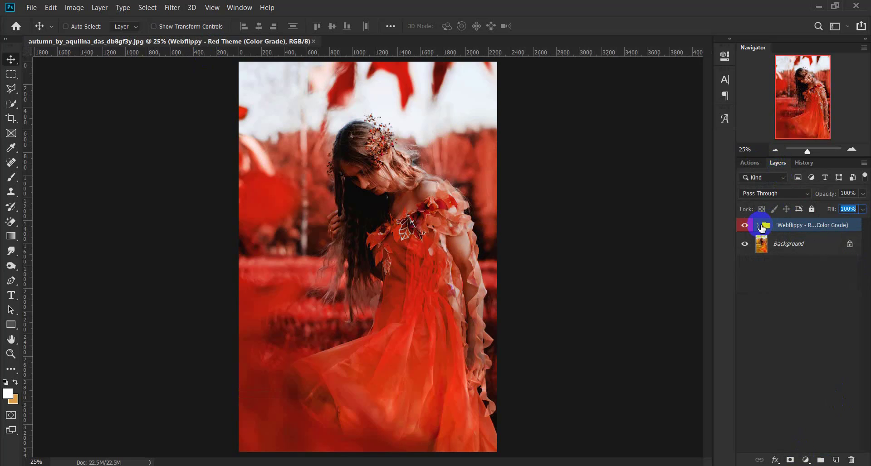
click(758, 226)
click(744, 243)
click(744, 267)
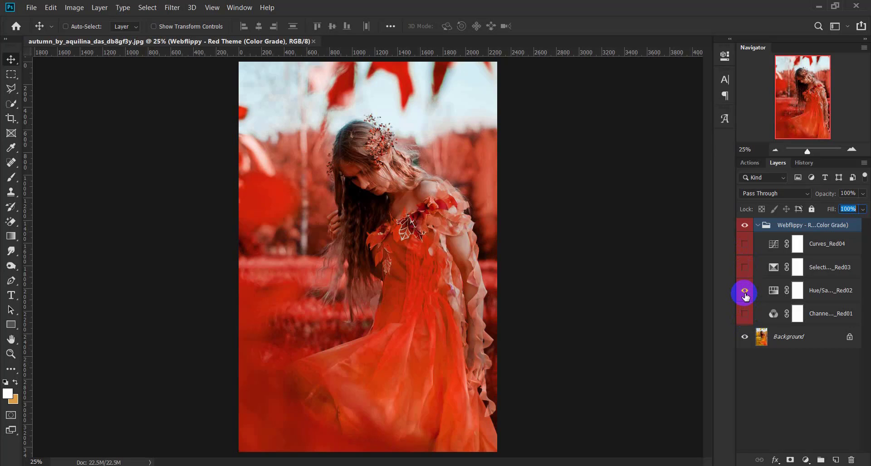
click(744, 291)
click(745, 290)
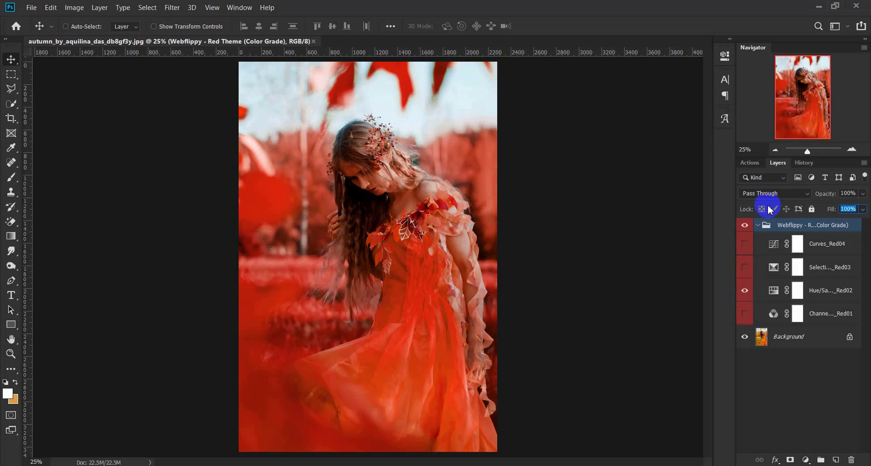
click(758, 225)
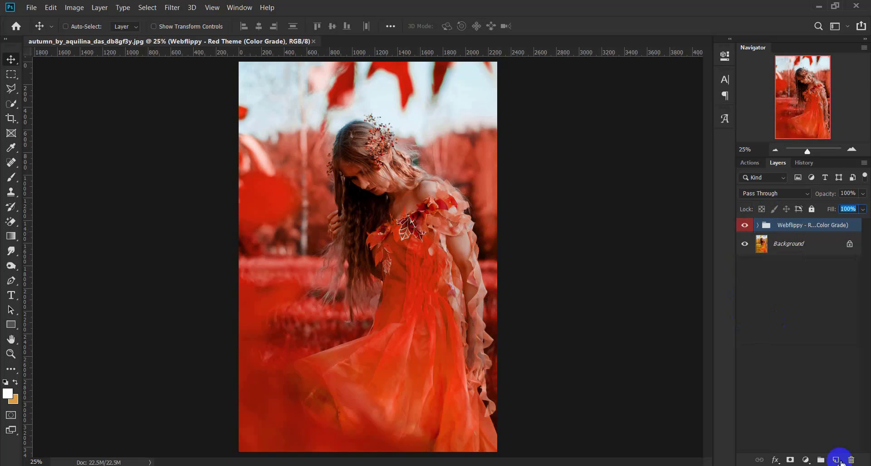
Step: Add a Curves adjustment raising the midpoint slightly to brighten the red grade
click(806, 460)
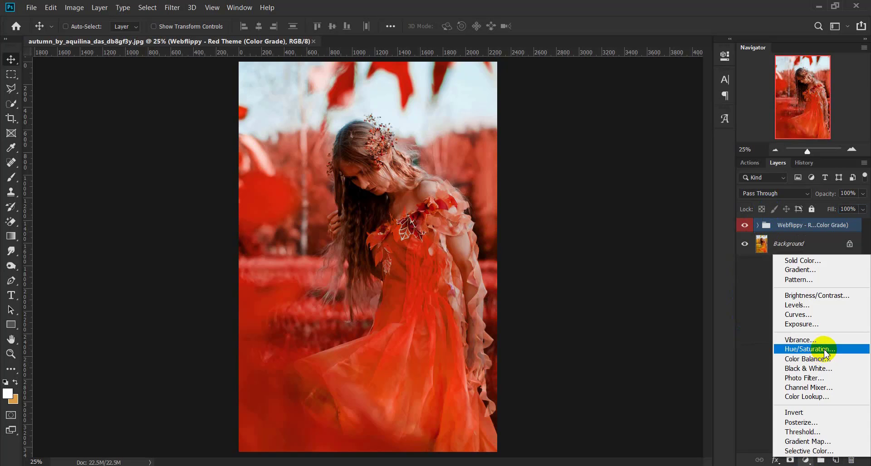
click(822, 315)
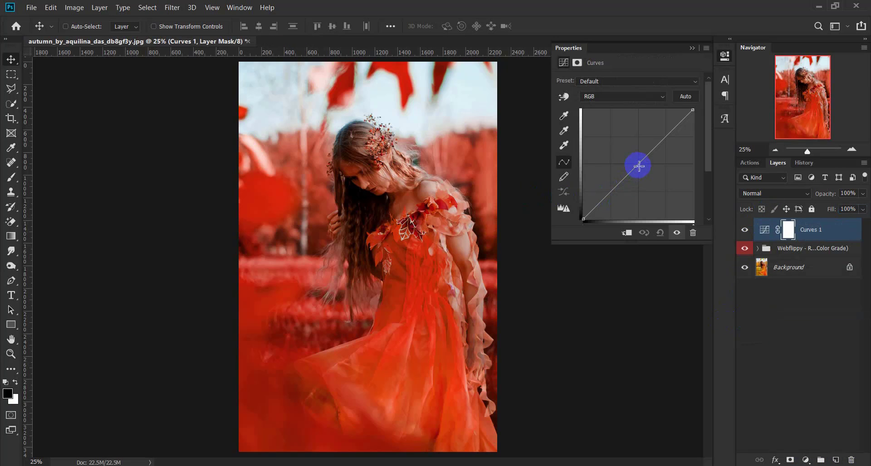
drag(637, 160, 637, 159)
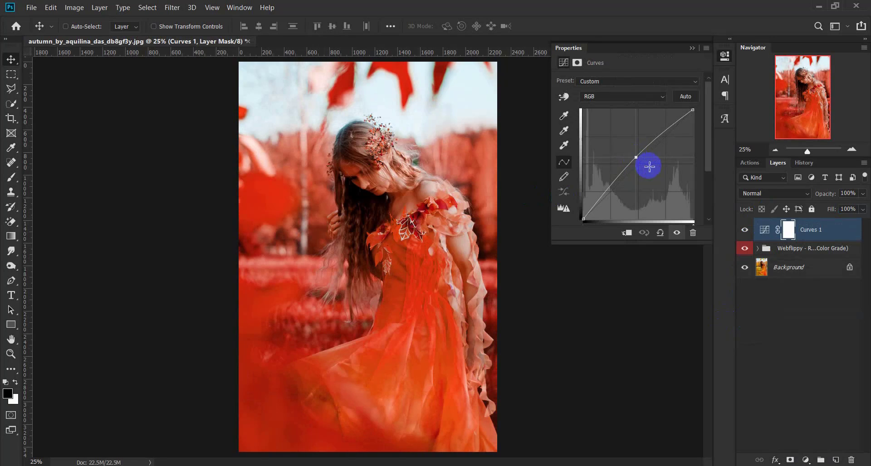
click(744, 230)
click(745, 231)
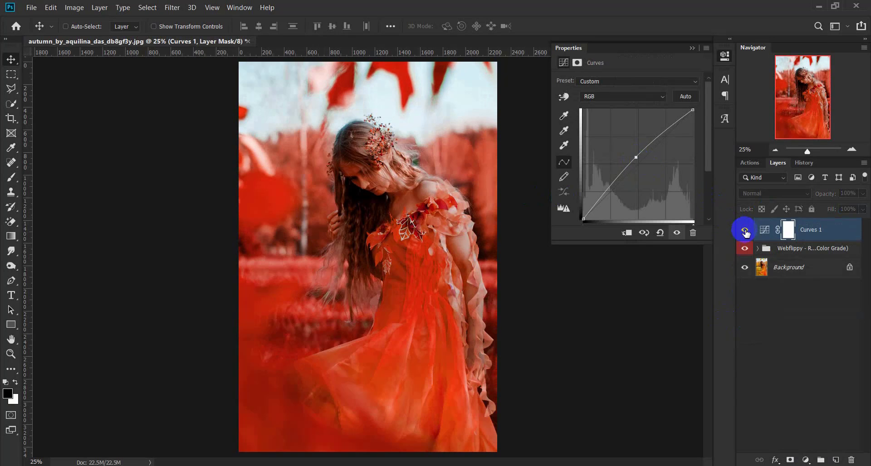
click(692, 50)
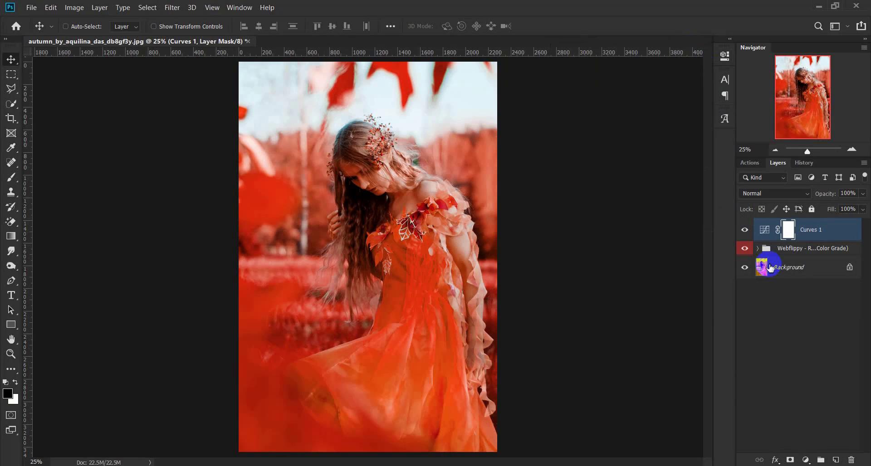
Step: Add Color Balance with midtones Cyan-Red +2, Magenta-Green −21, Yellow-Blue +15, and compare
click(805, 459)
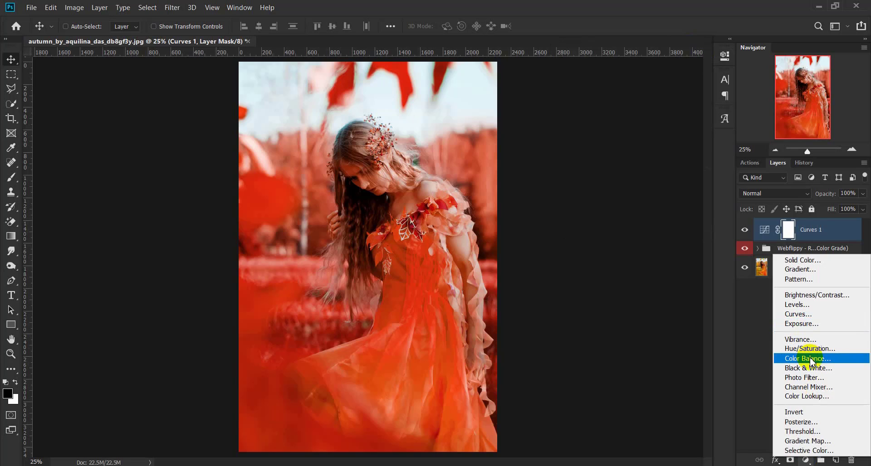
click(813, 362)
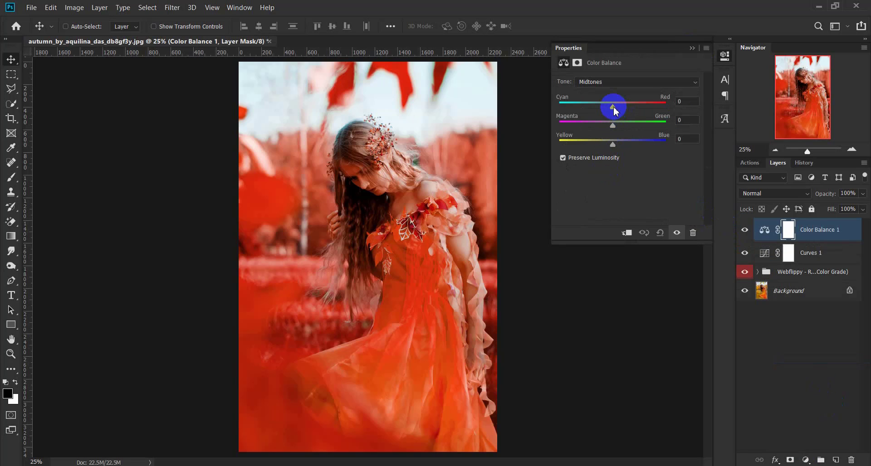
mouse_move(613, 106)
mouse_down()
mouse_move(620, 106)
mouse_move(600, 106)
mouse_move(595, 126)
mouse_move(627, 144)
mouse_up()
click(615, 123)
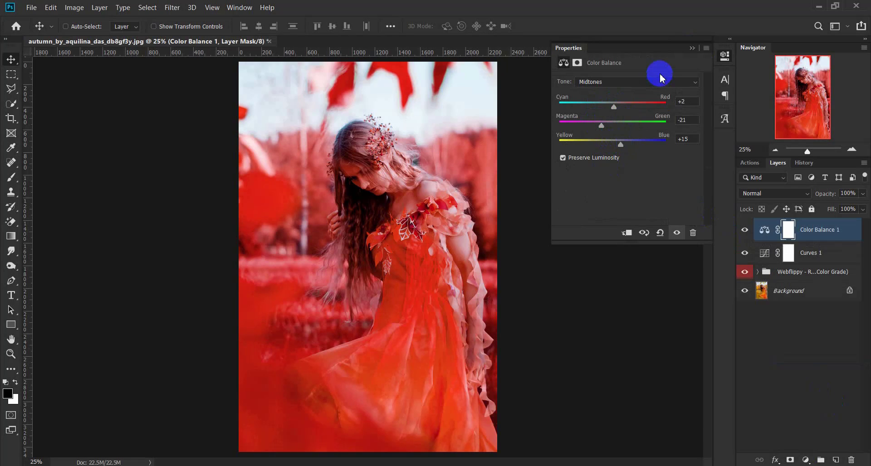
click(690, 48)
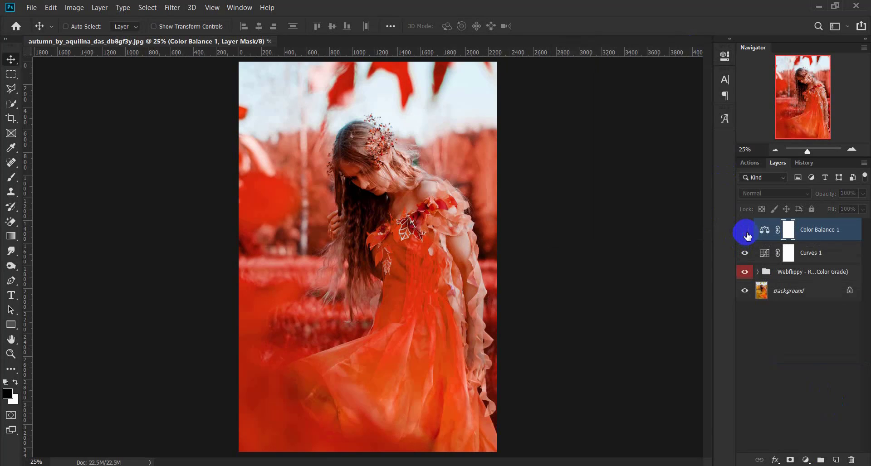
click(746, 233)
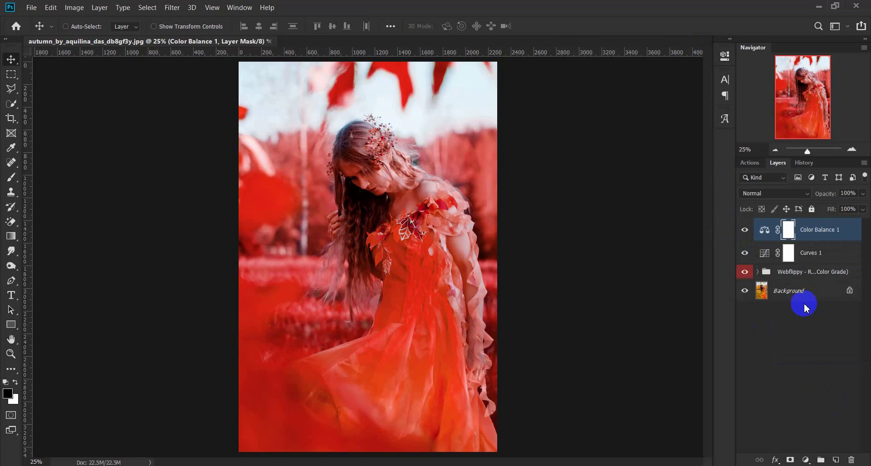
Step: On a new top layer, paint a white wash with a large soft round brush
click(835, 459)
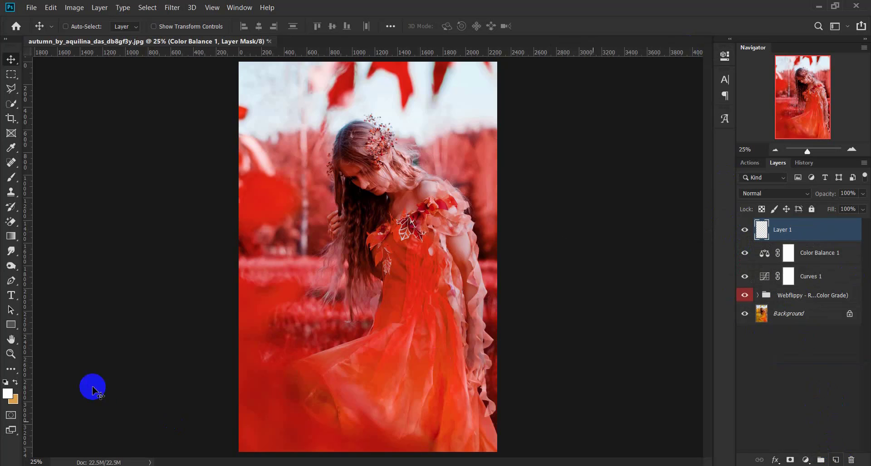
click(11, 354)
drag(416, 280, 410, 274)
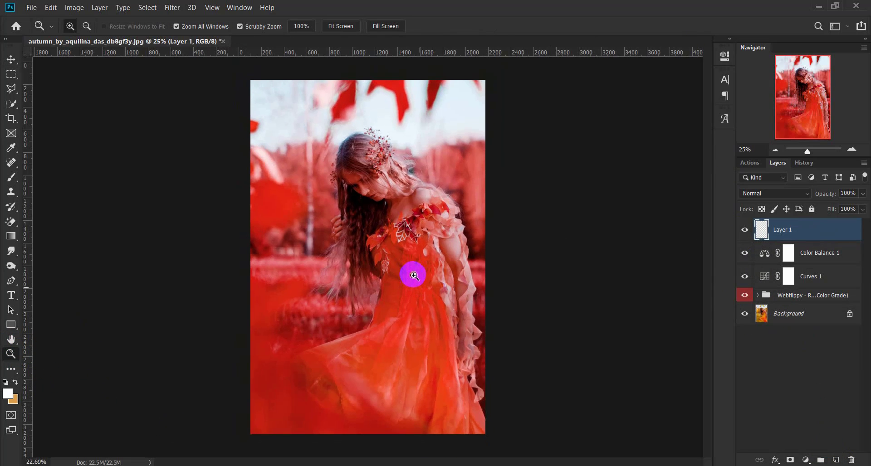
click(11, 177)
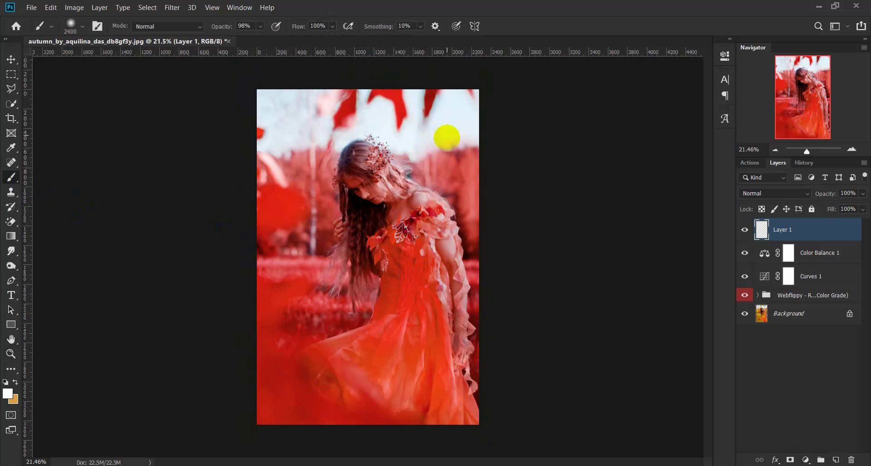
right_click(399, 149)
click(467, 178)
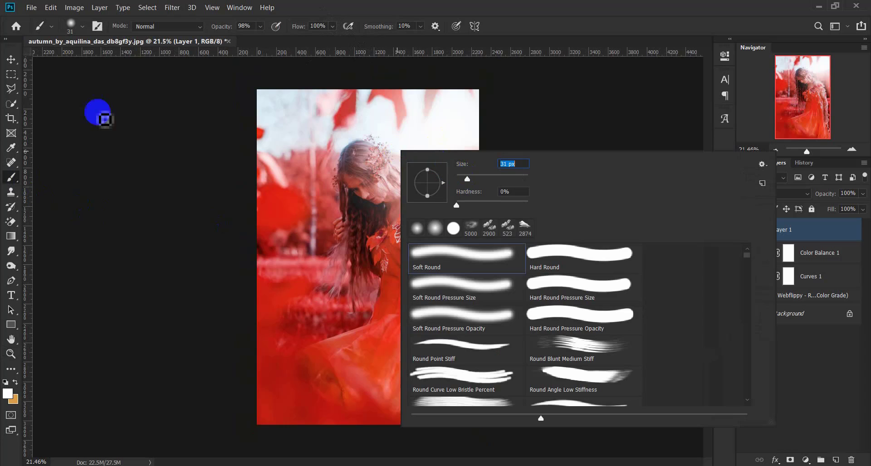
Step: Set Layer 1 to 54% opacity, fit the image on screen, and compare it on and off
click(10, 62)
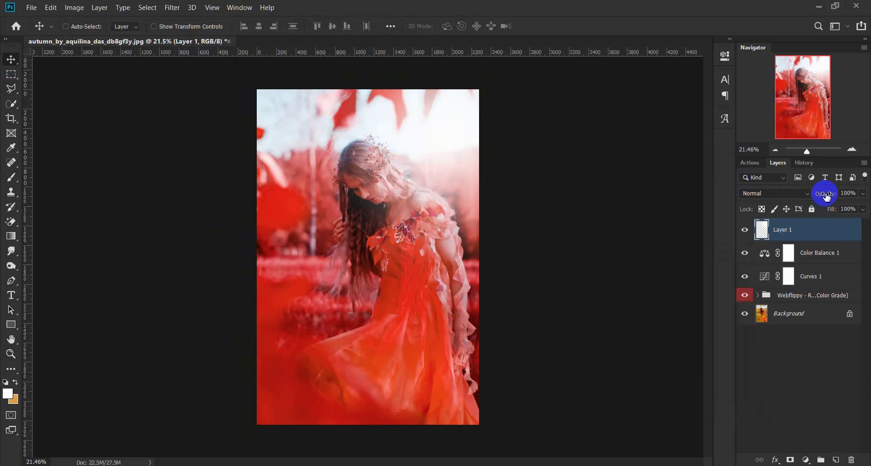
drag(825, 196, 794, 194)
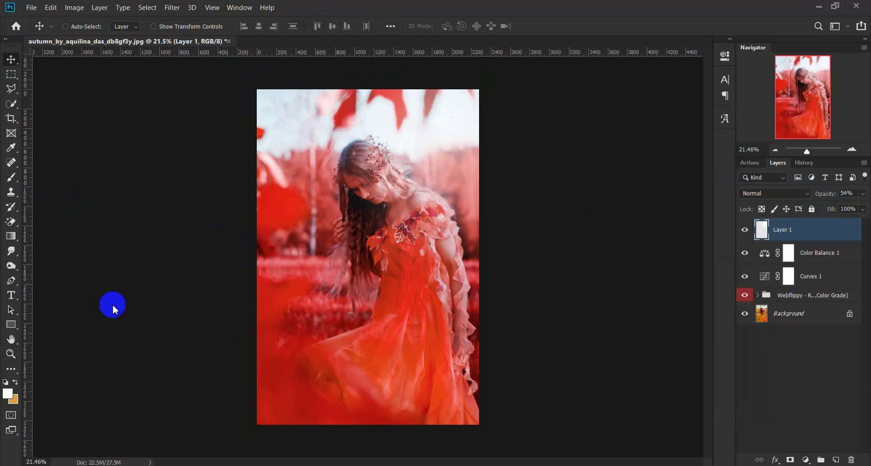
click(11, 354)
right_click(343, 258)
click(358, 265)
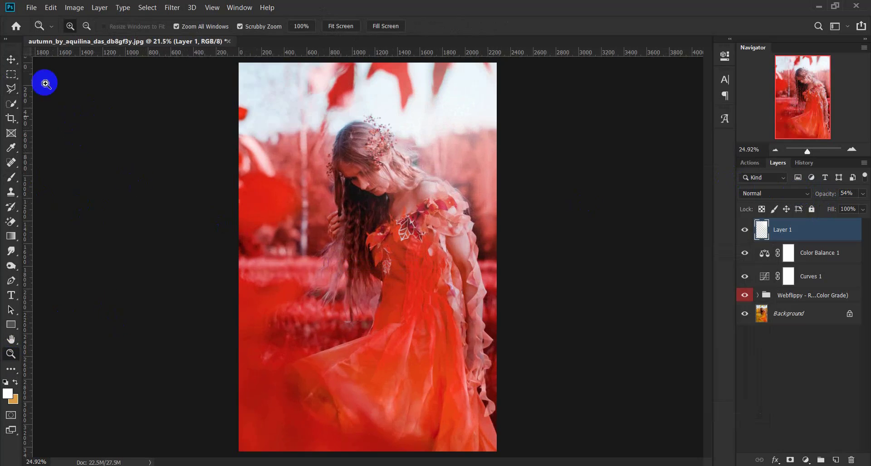
click(11, 59)
click(744, 231)
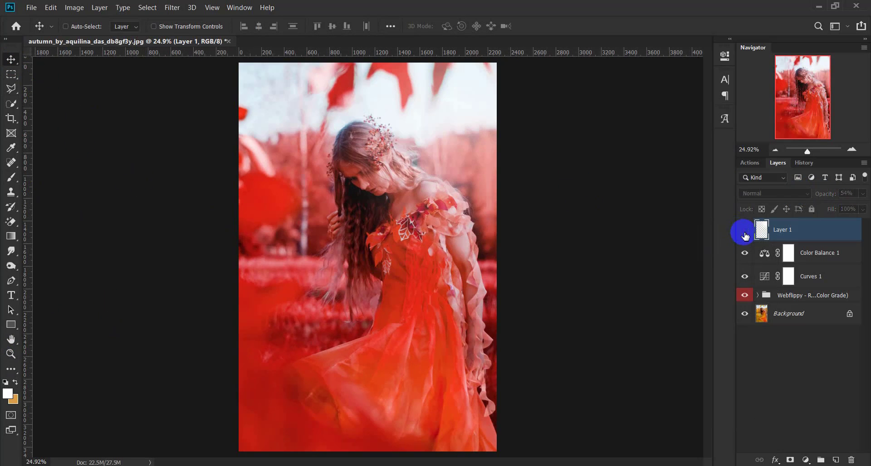
click(744, 230)
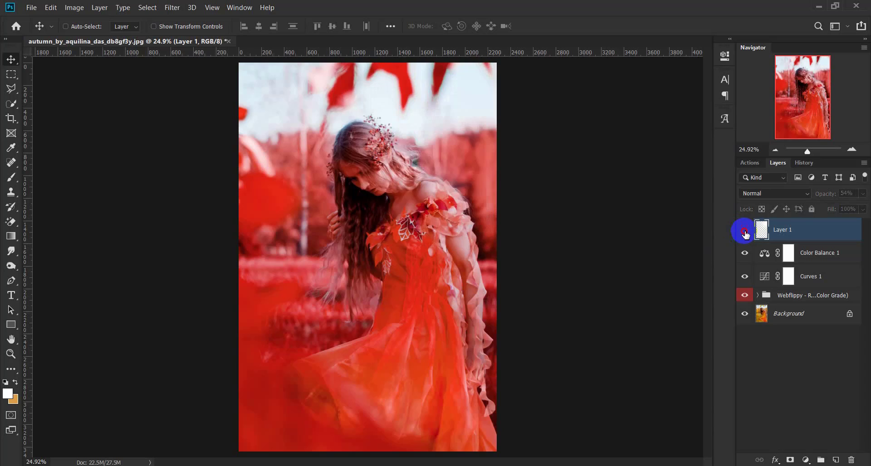
right_click(809, 319)
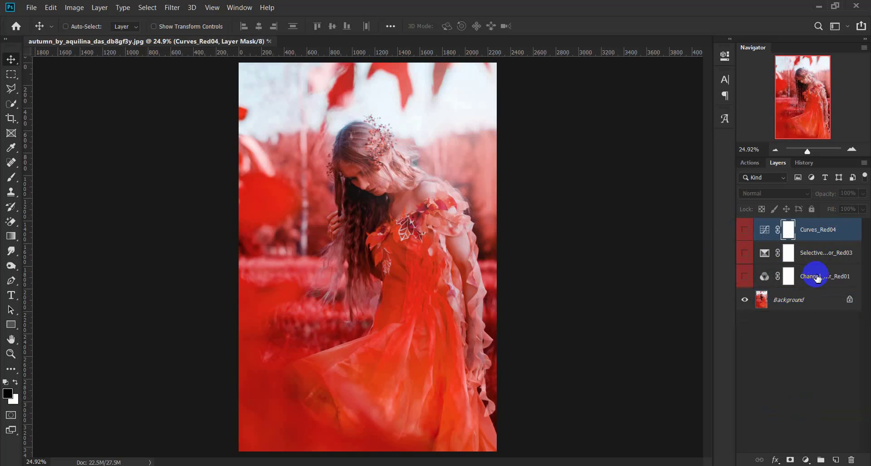
Step: Delete the hidden Curves_Red04, Selective Color and Channel Mixer red layers, then duplicate Background
ctrl+click(816, 278)
ctrl+click(822, 260)
click(851, 460)
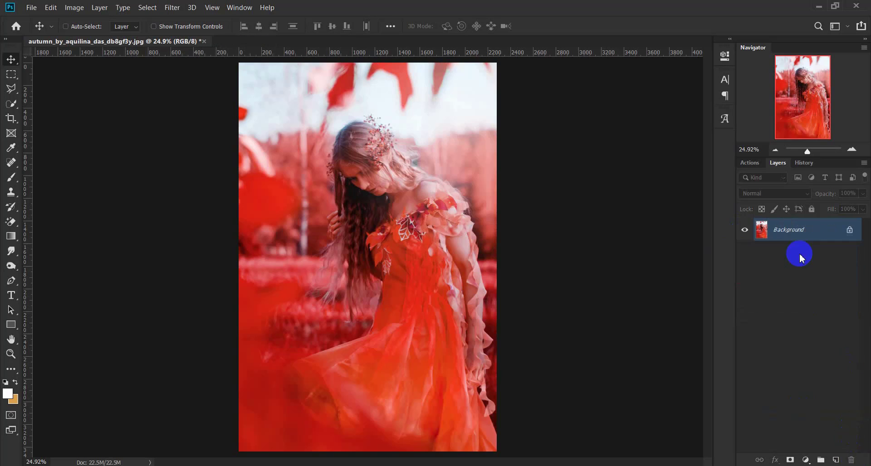
drag(796, 247, 835, 460)
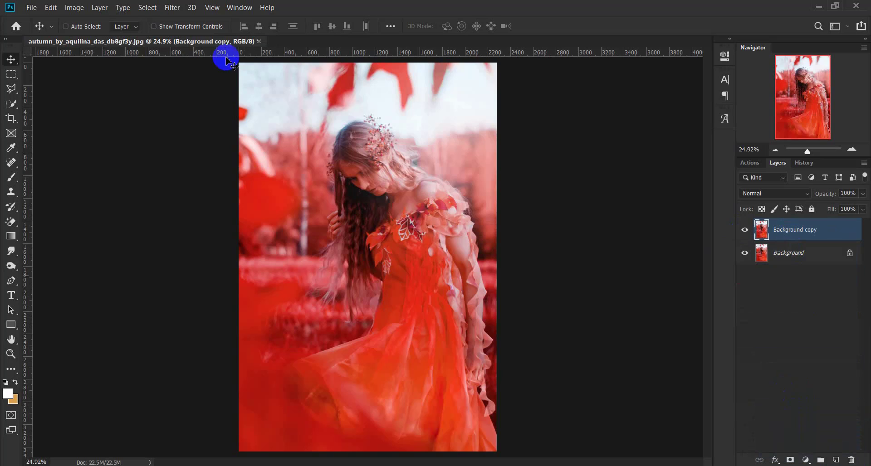
click(173, 7)
Step: In Camera Raw on the copy, raise Texture and Contrast to +3 and add a -20 vignette
click(191, 71)
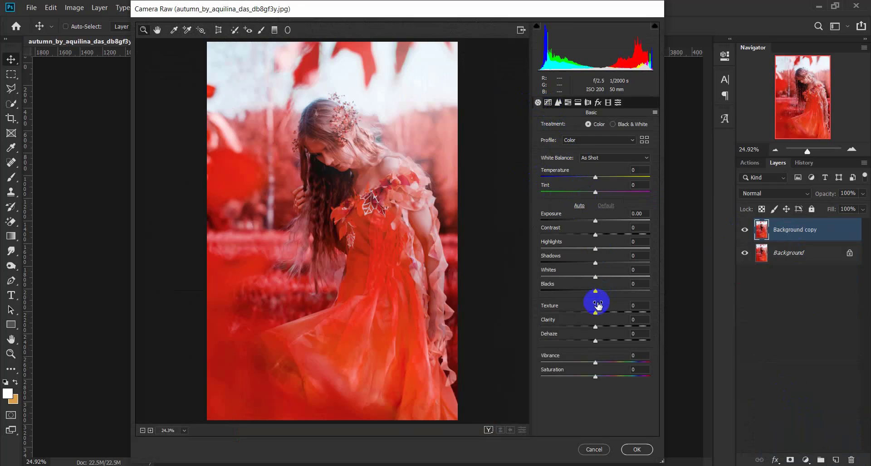
drag(598, 316, 599, 315)
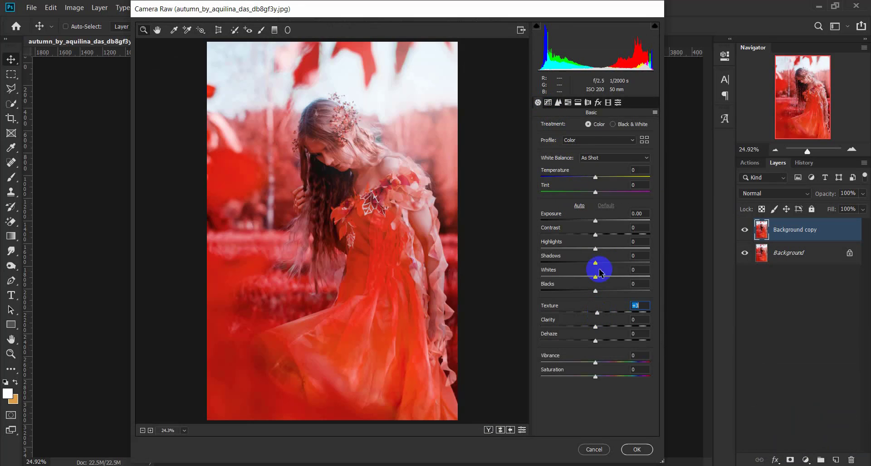
drag(594, 234, 606, 262)
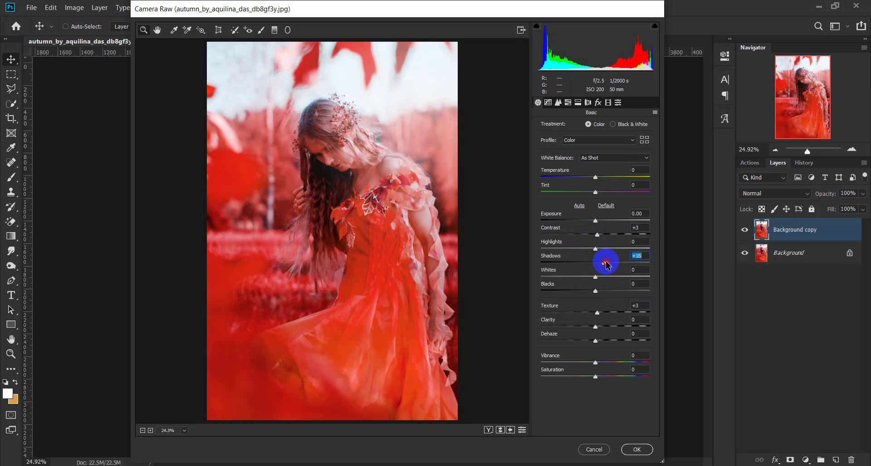
click(598, 102)
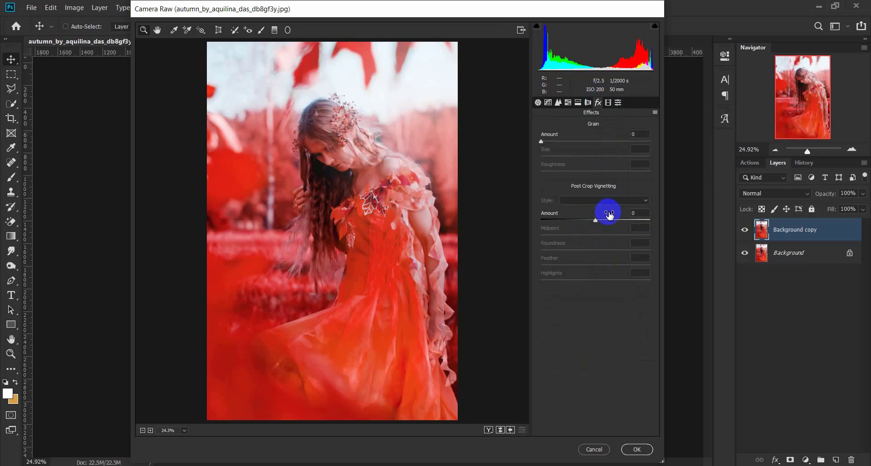
drag(596, 222, 585, 221)
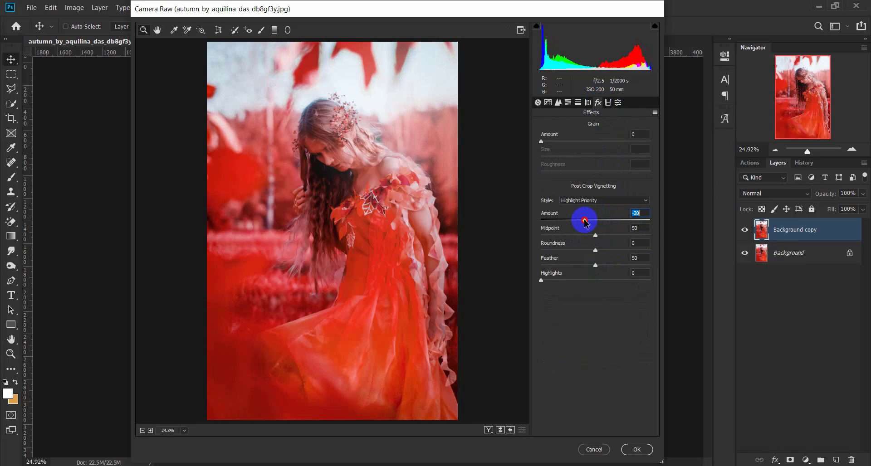
Step: Set HSL Reds to +9 and Yellows to -18, then apply the Camera Raw grade
click(568, 102)
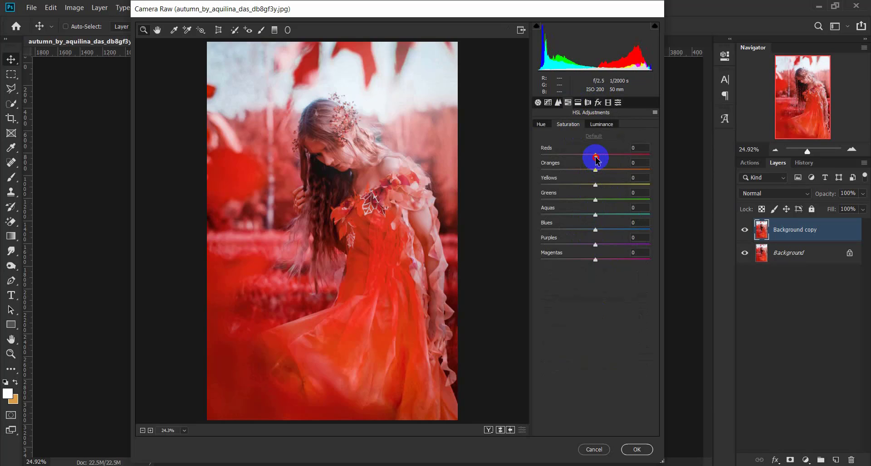
drag(596, 159, 586, 161)
mouse_move(586, 157)
mouse_down()
mouse_move(600, 161)
mouse_move(598, 192)
mouse_up()
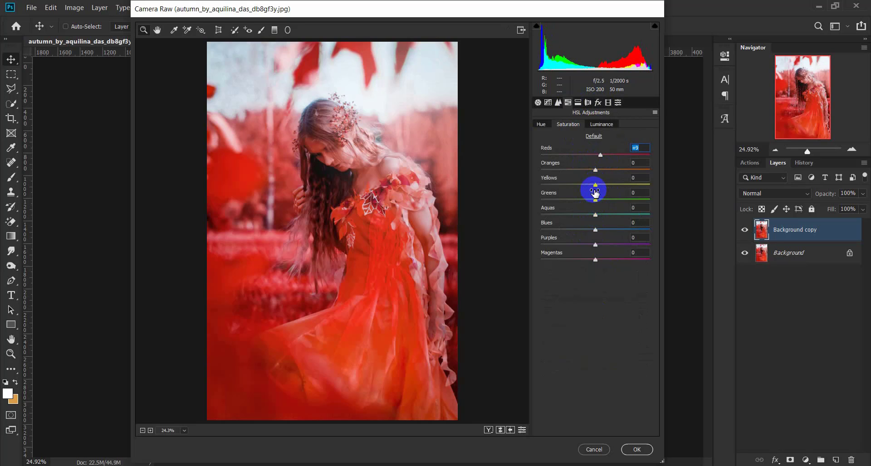
mouse_move(596, 186)
mouse_down()
mouse_move(608, 182)
mouse_move(585, 186)
mouse_up()
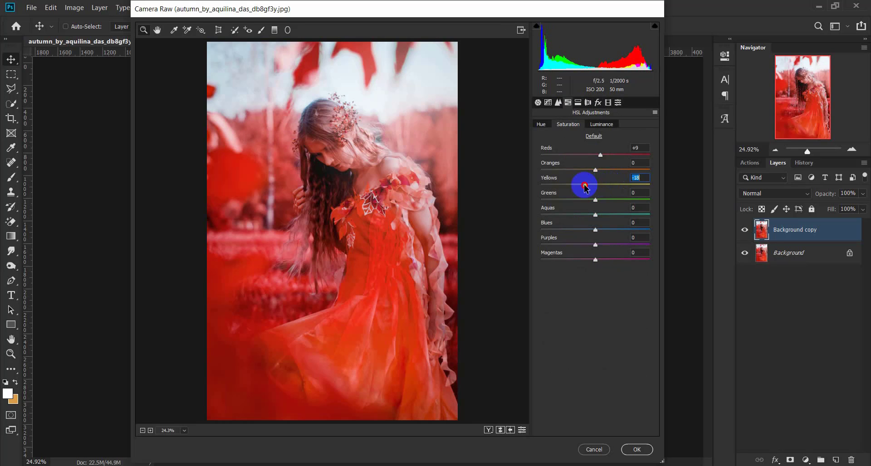
click(636, 449)
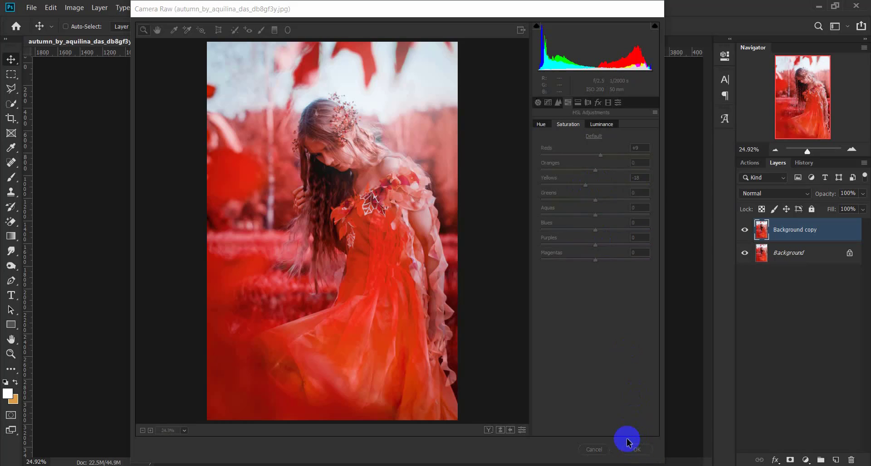
Step: Compare the graded copy with the original, then close the autumn portrait, answering the save prompt
click(749, 233)
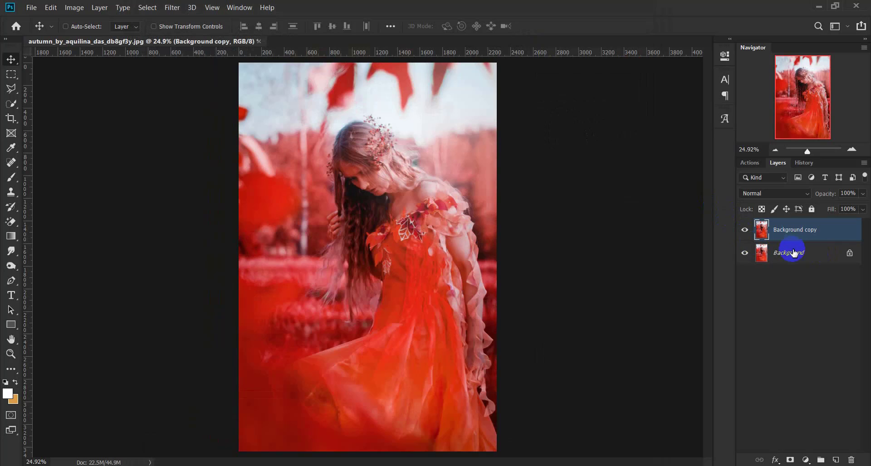
click(258, 41)
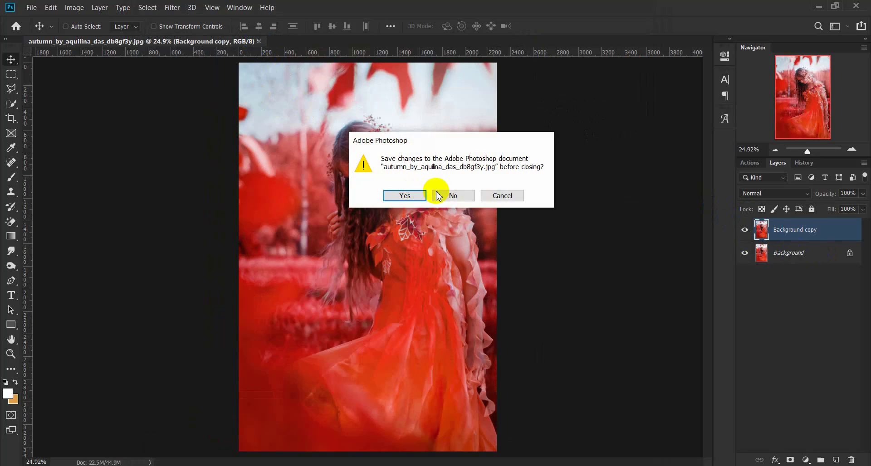
click(447, 194)
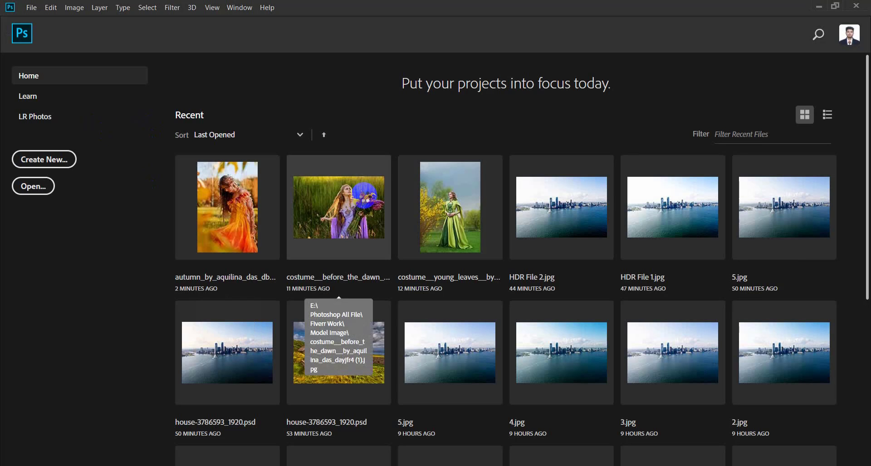
Step: Open the lupine field portrait from recent files, dock it, and play the Red Theme (Color Grade) action
click(365, 191)
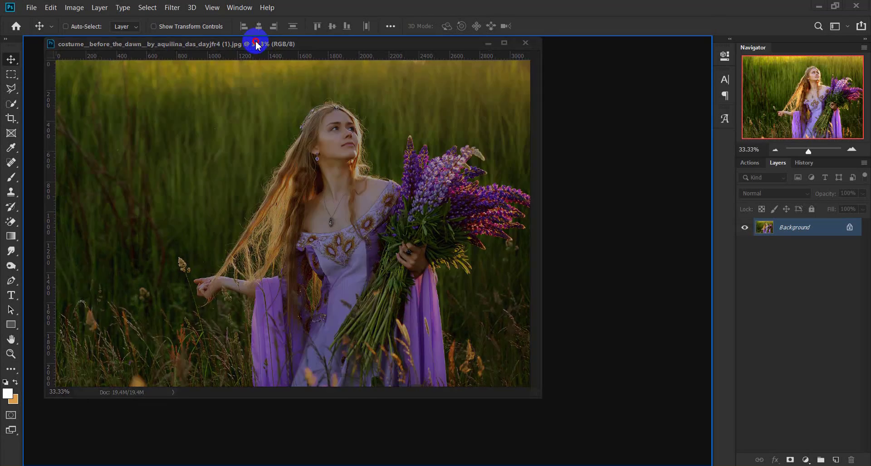
drag(239, 48, 256, 40)
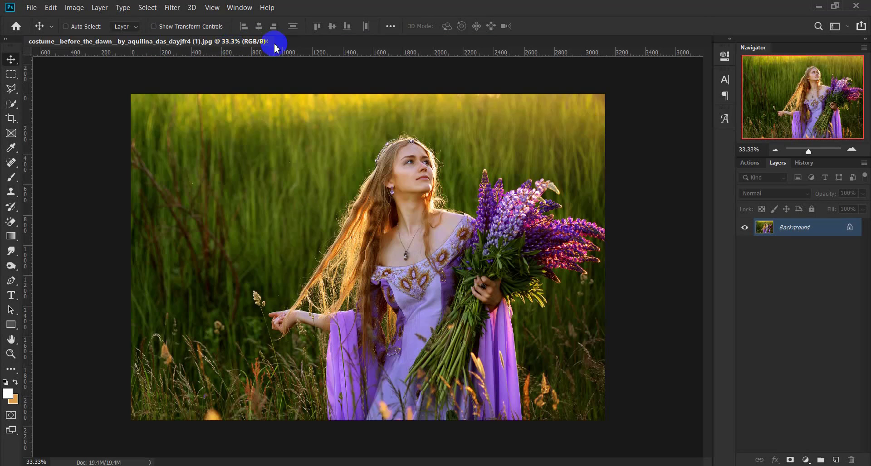
click(750, 166)
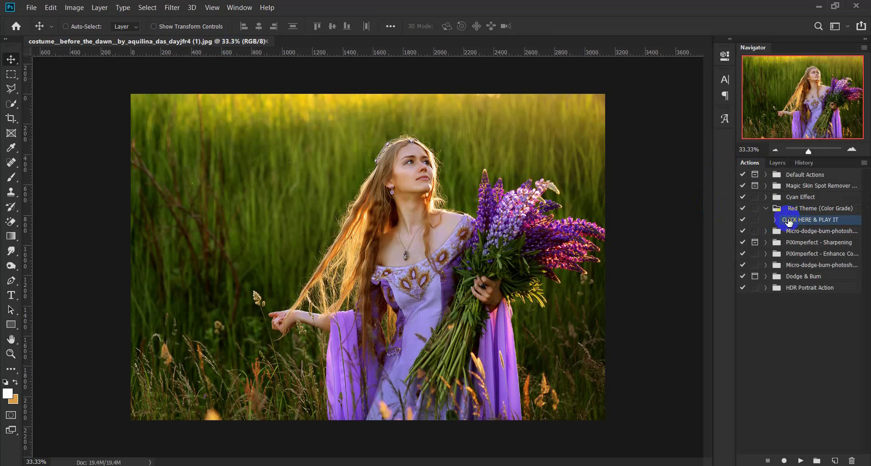
click(796, 461)
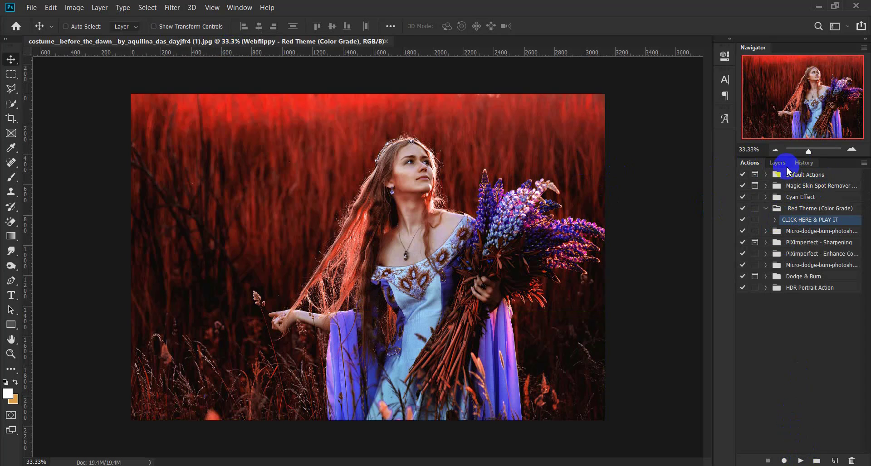
click(786, 166)
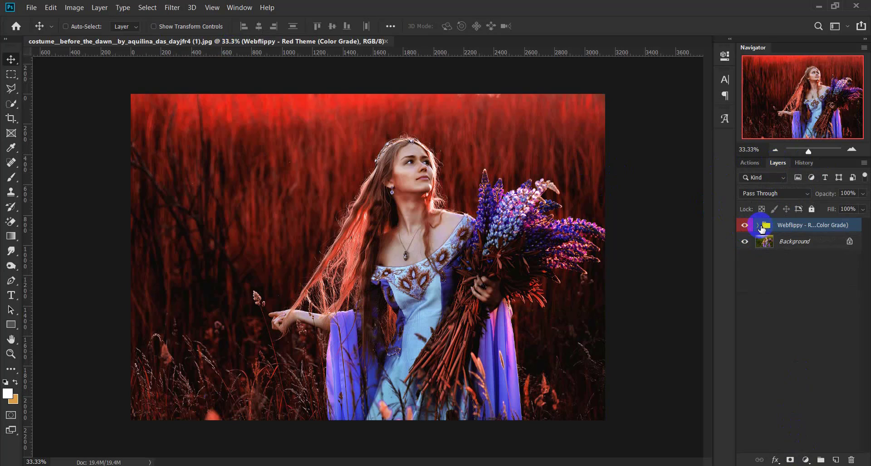
Step: Compare the Webflippy group's layers on and off, then merge the visible red grade into the Background
click(757, 225)
click(744, 241)
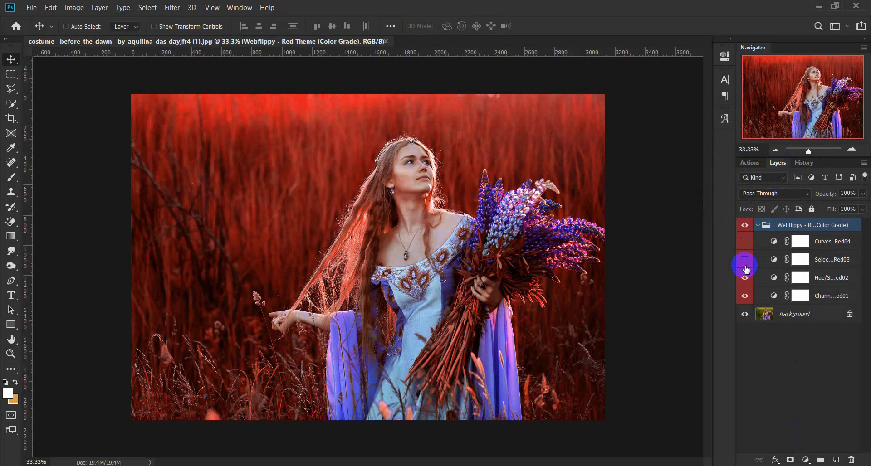
click(745, 296)
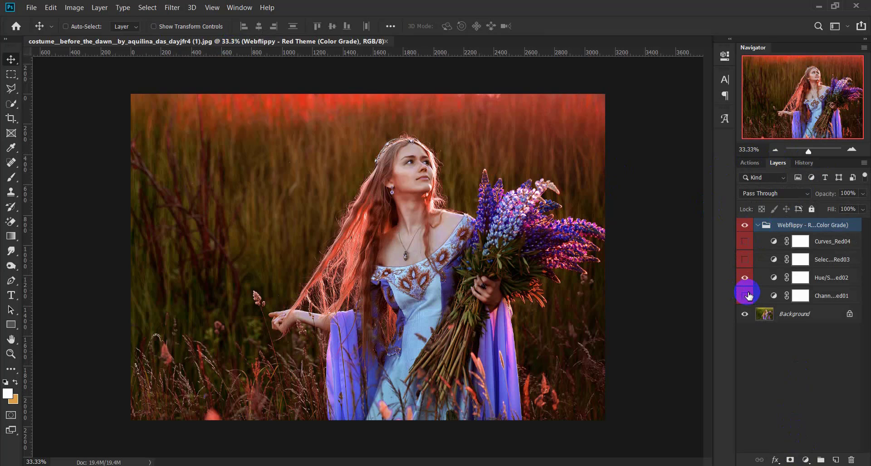
click(744, 260)
click(744, 241)
click(758, 225)
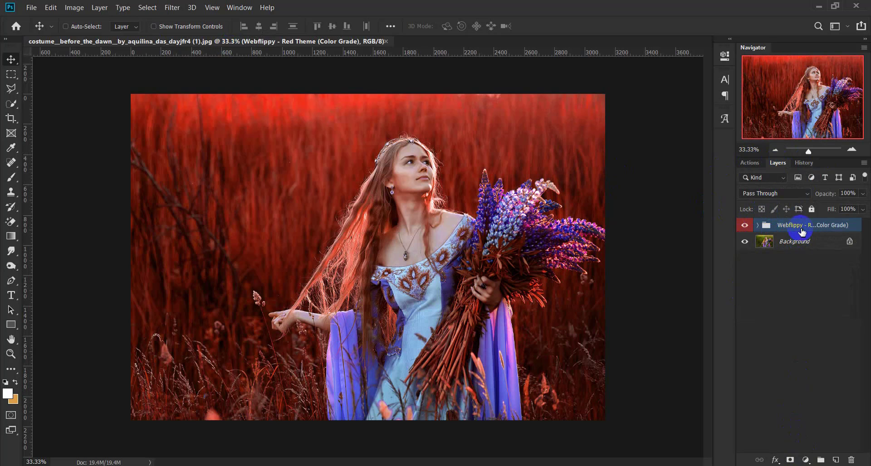
click(804, 248)
right_click(802, 247)
click(793, 341)
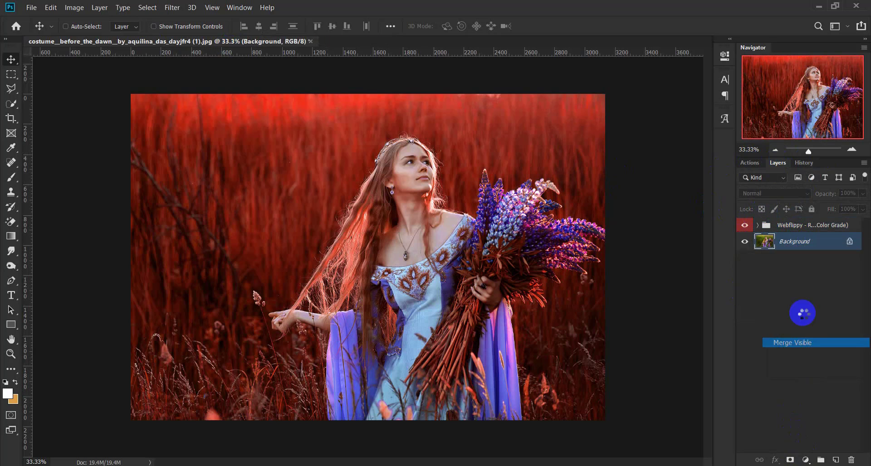
Step: Delete the leftover Curves_Red04 and Selective_Color_Red03 layers and add a Curves adjustment layer
click(831, 234)
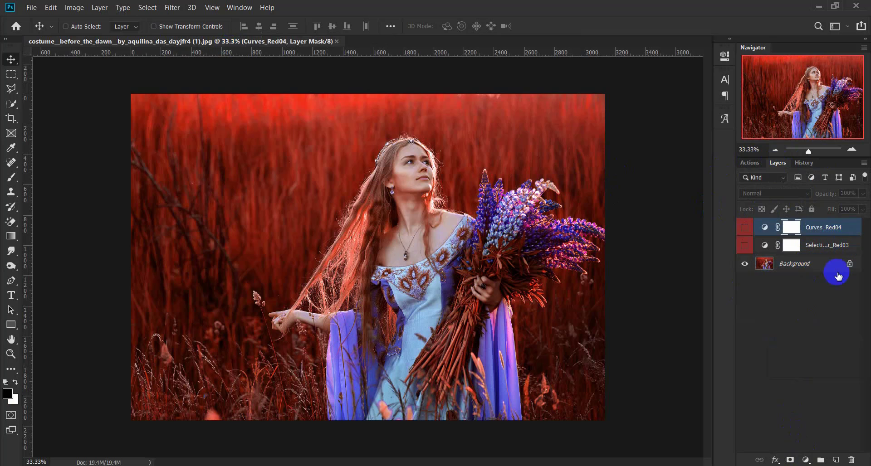
click(851, 459)
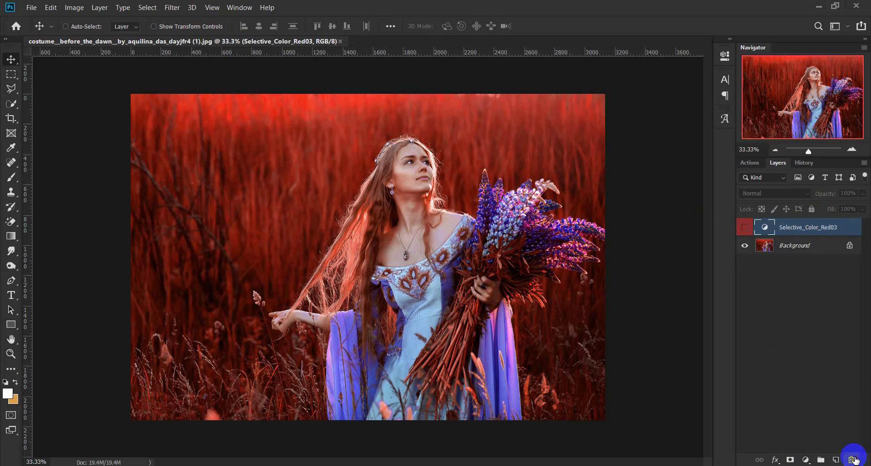
click(852, 459)
click(811, 460)
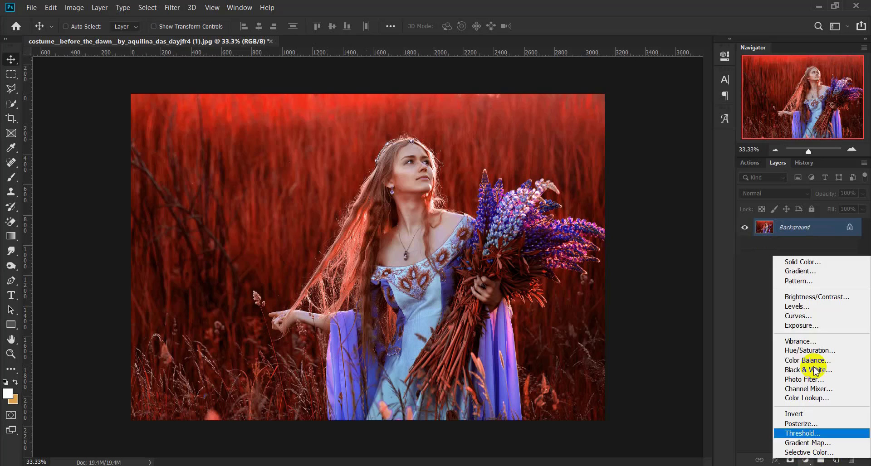
click(816, 310)
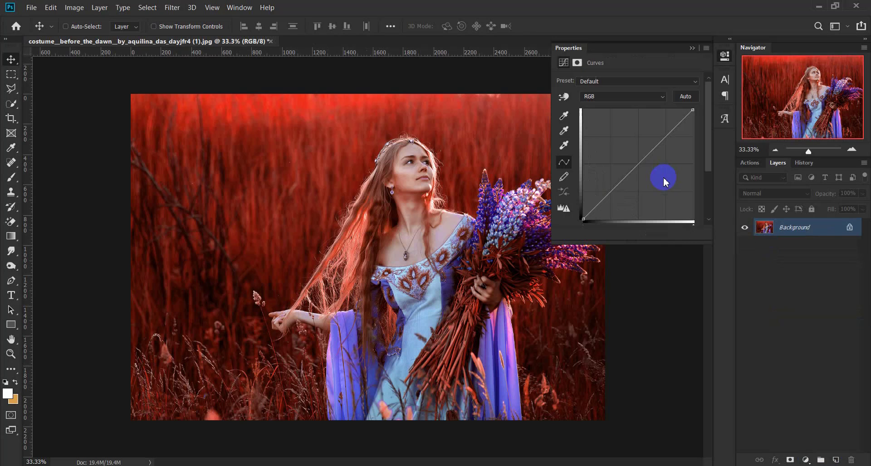
Step: Add a midpoint to the Curves 1 RGB curve and a point on its Red curve, then compare it on and off
click(643, 159)
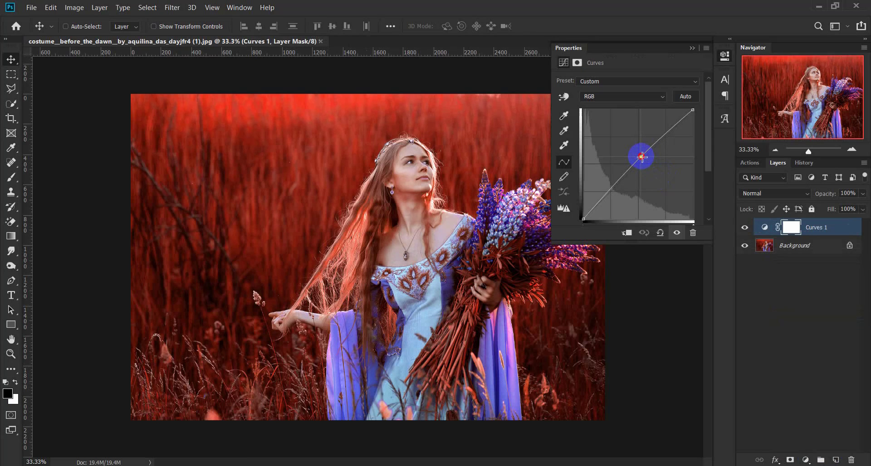
click(641, 97)
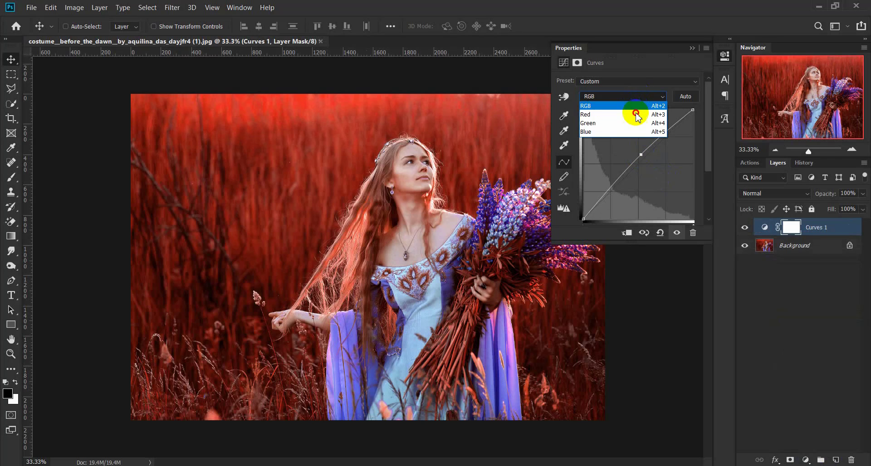
click(647, 162)
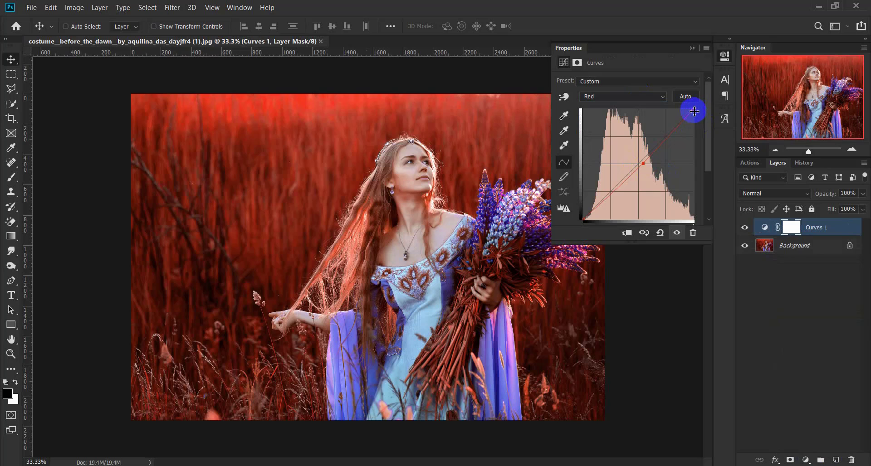
click(692, 48)
click(744, 228)
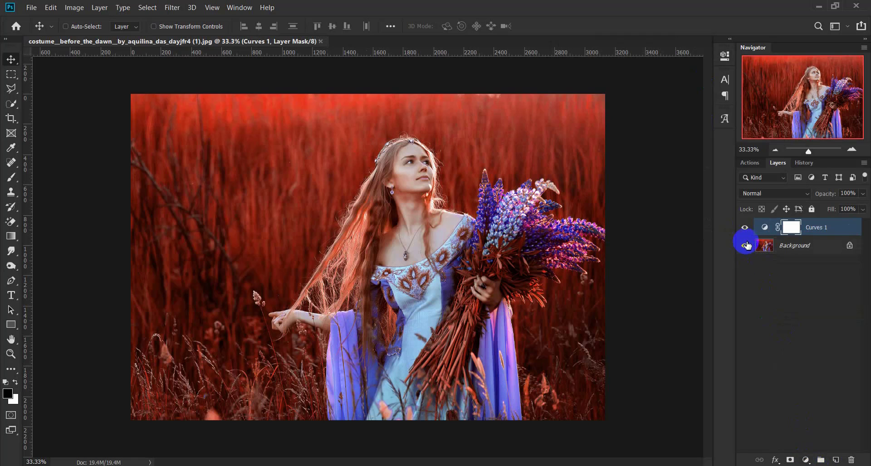
click(744, 231)
click(744, 229)
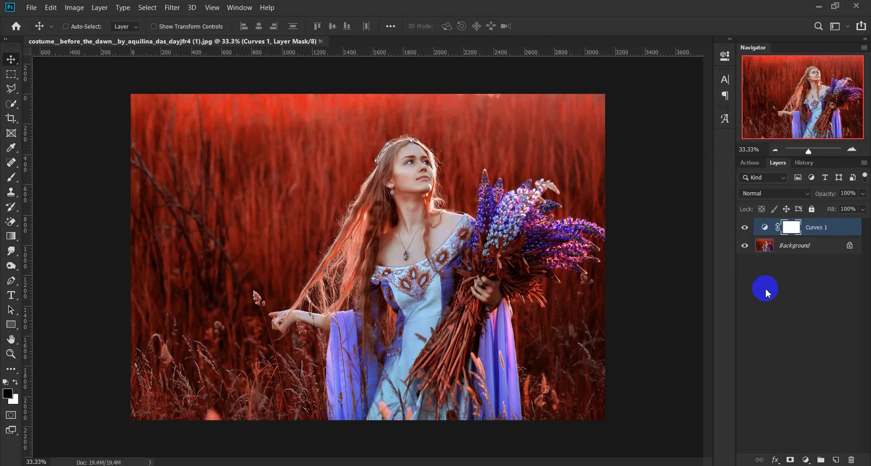
click(804, 461)
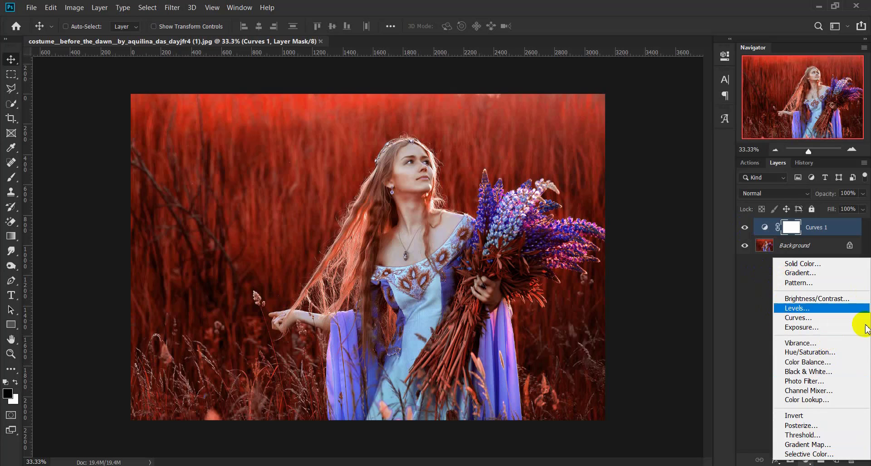
Step: Add a Color Balance layer (Red +3, Magenta −22, Blue +6), then merge everything into the Background
click(832, 363)
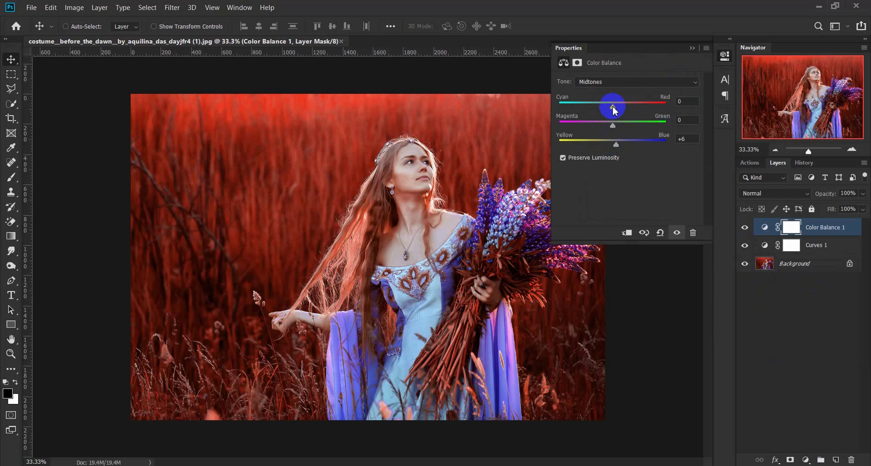
drag(599, 109, 614, 109)
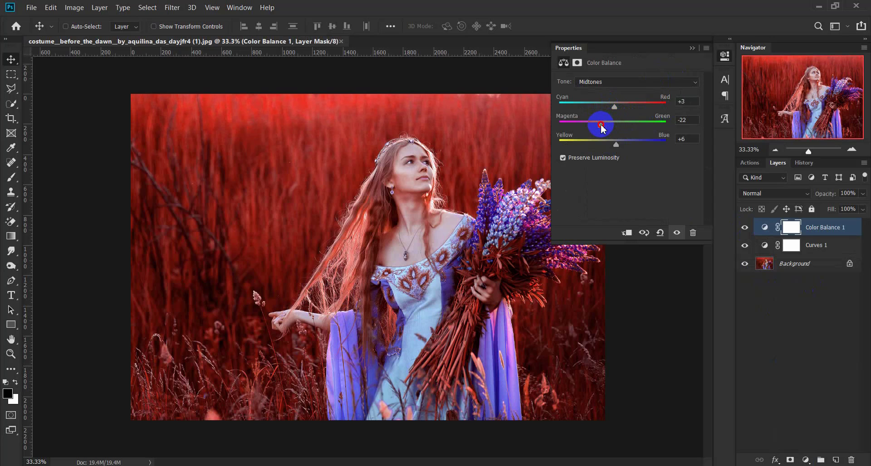
click(691, 48)
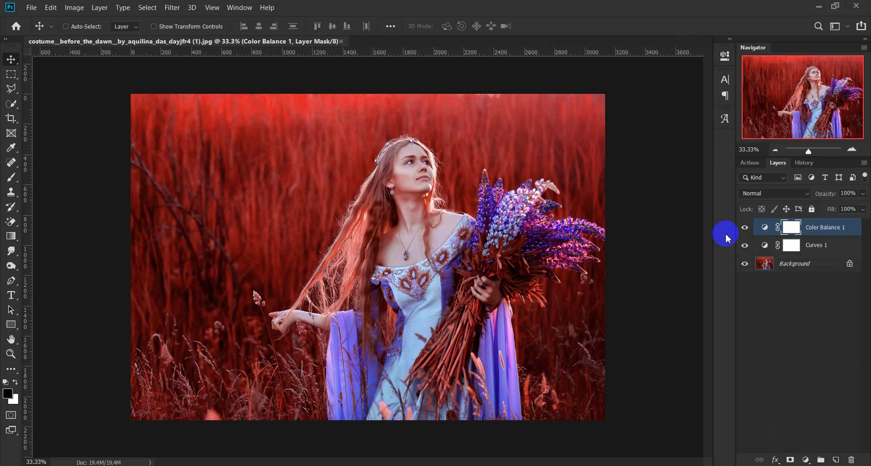
click(819, 264)
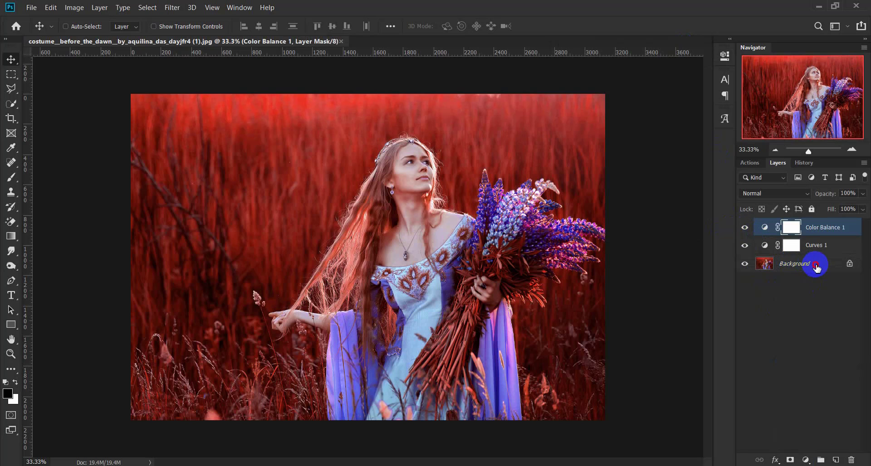
right_click(818, 264)
click(813, 365)
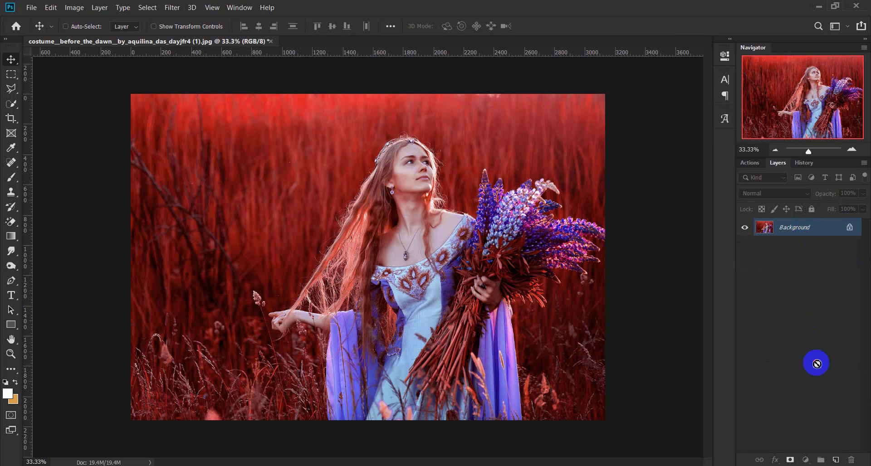
Step: Duplicate the Background and apply a Camera Raw grade: −12 vignette, Texture +6, Shadows +11
drag(839, 460, 839, 461)
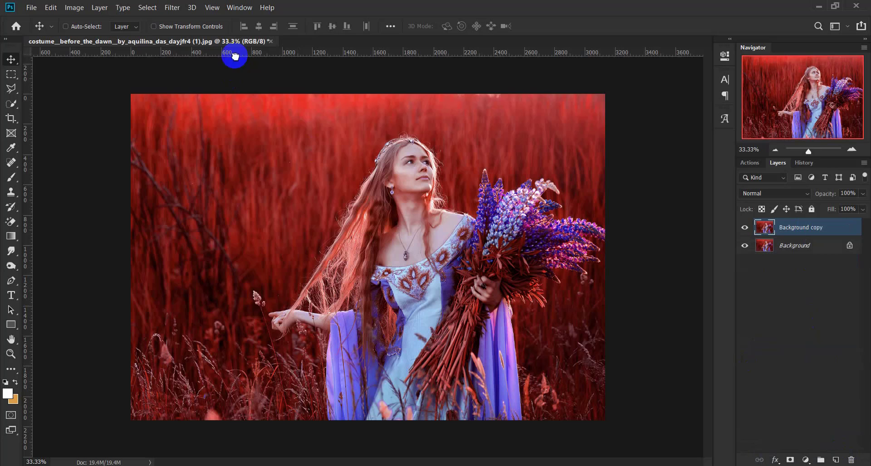
click(172, 7)
click(217, 70)
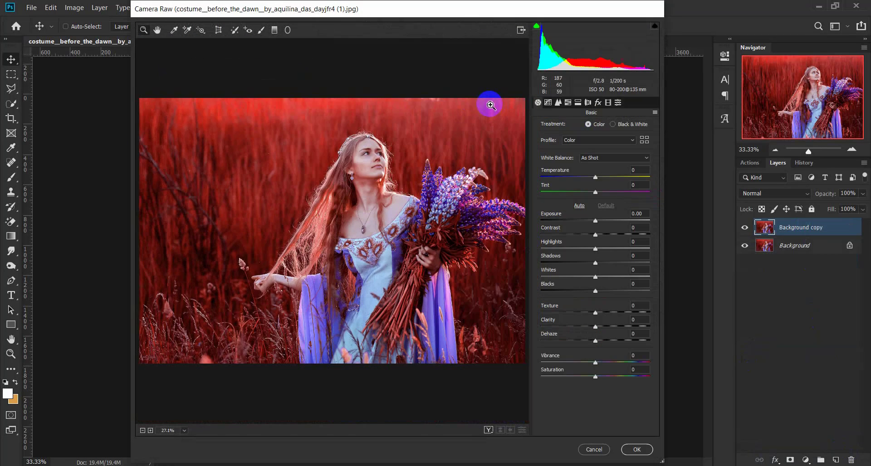
click(618, 104)
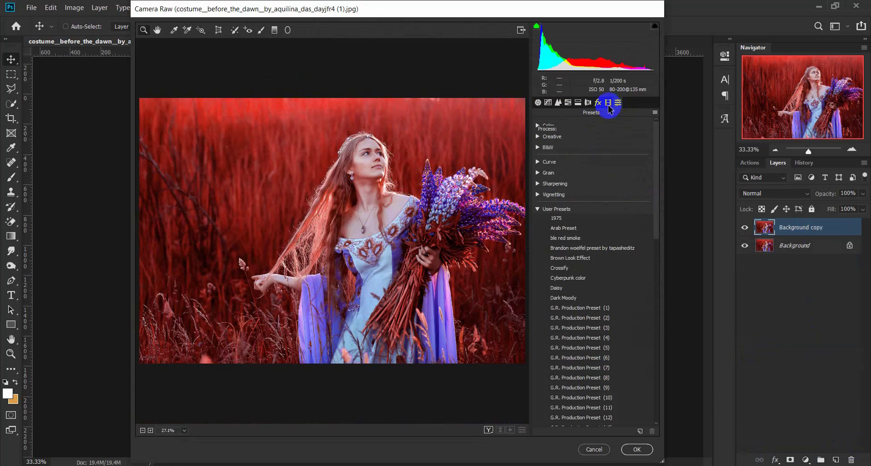
click(608, 103)
click(598, 102)
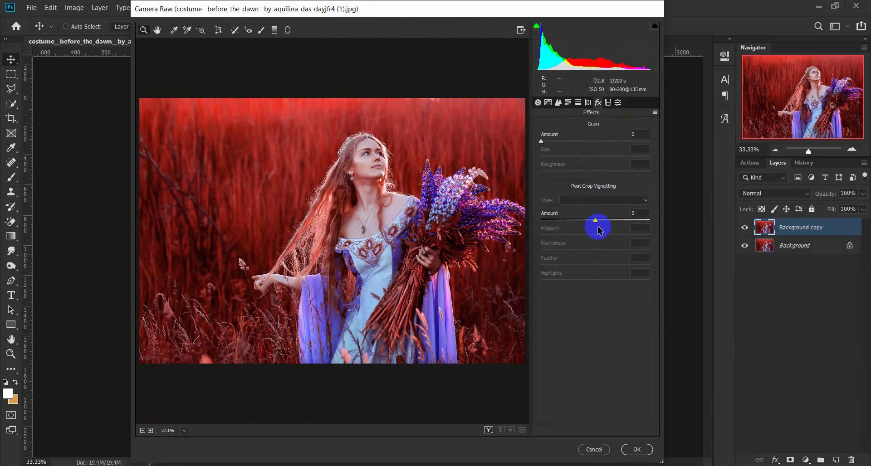
drag(595, 223, 585, 224)
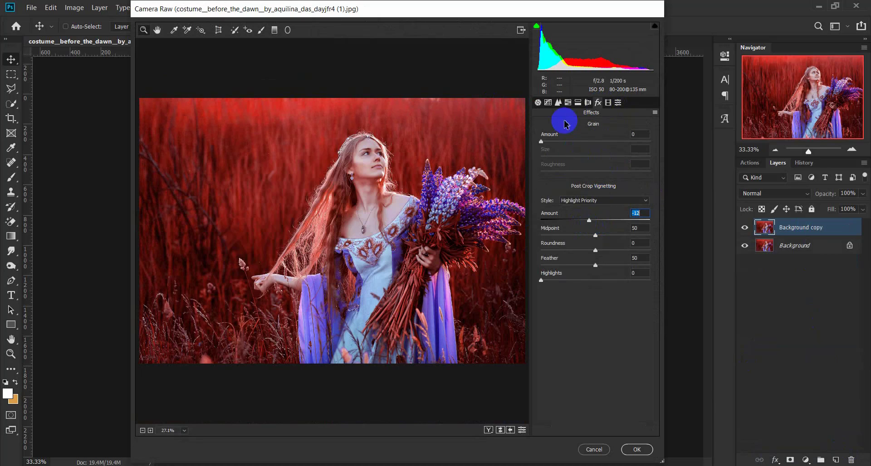
click(538, 102)
drag(595, 312, 599, 313)
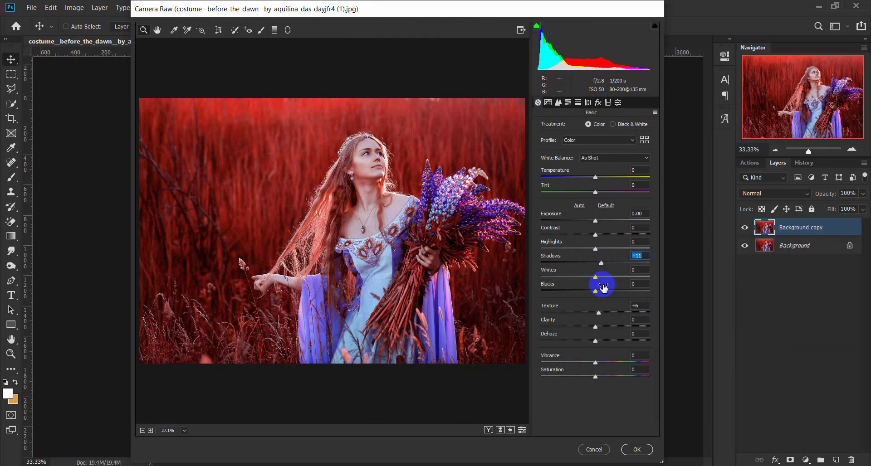
click(636, 449)
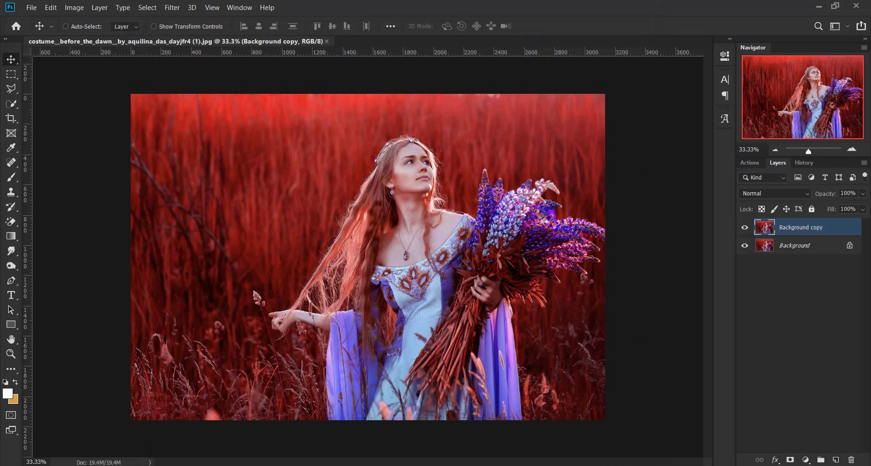
Step: Compare the graded copy, then merge it into the red Background layer
click(743, 228)
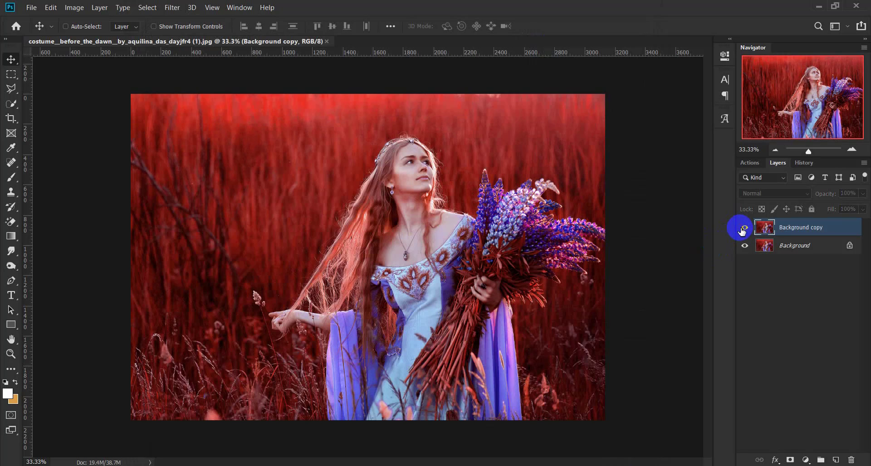
right_click(808, 247)
click(788, 346)
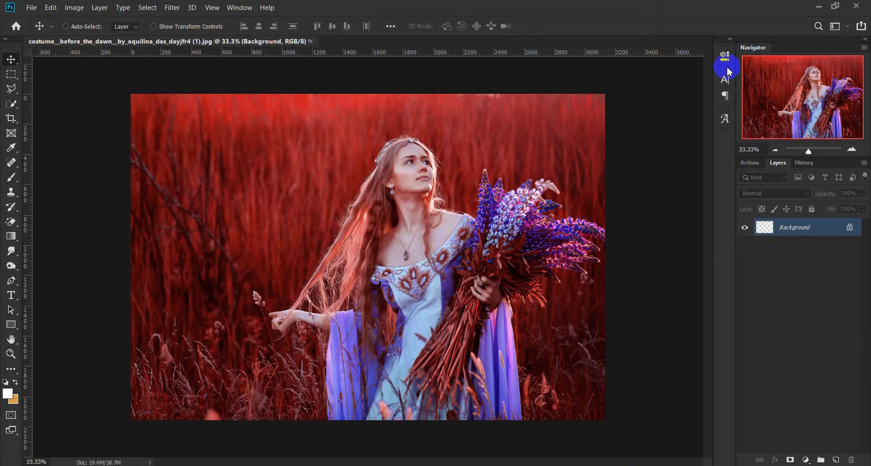
Step: Place the original green photo above the red Background and give it a white layer mask
click(818, 10)
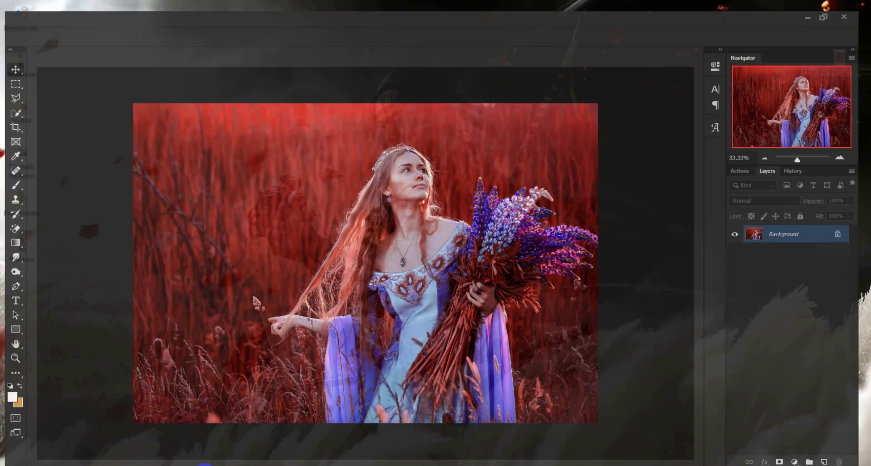
click(327, 249)
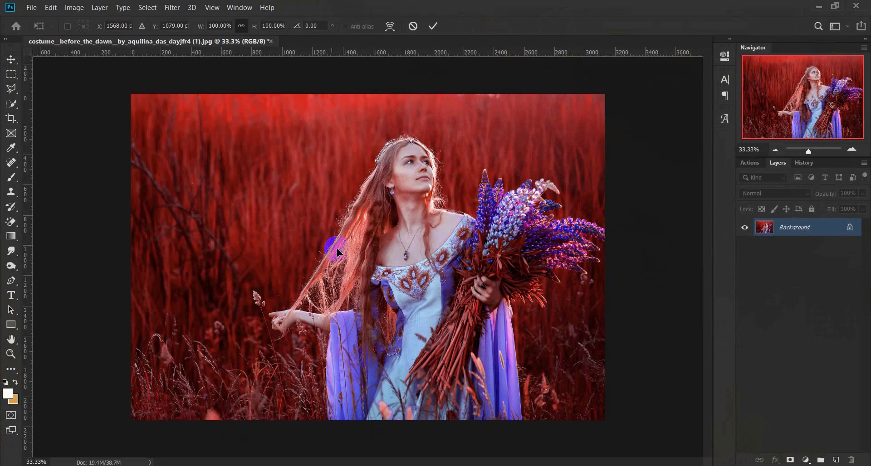
click(433, 26)
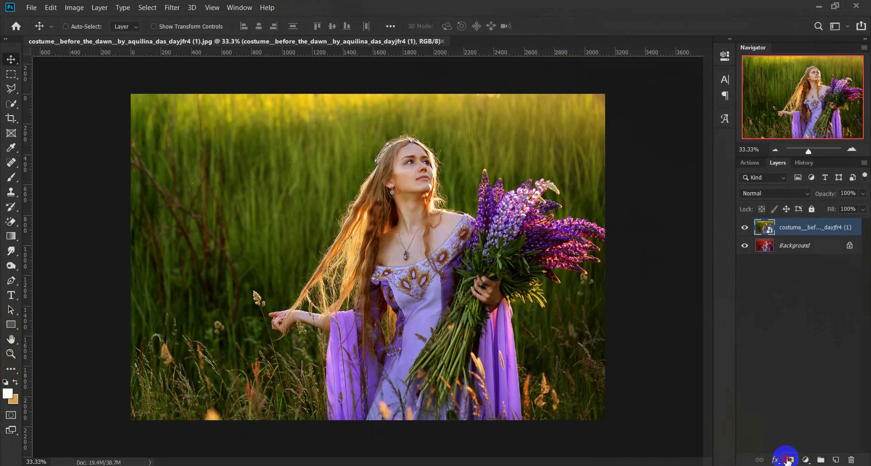
click(789, 460)
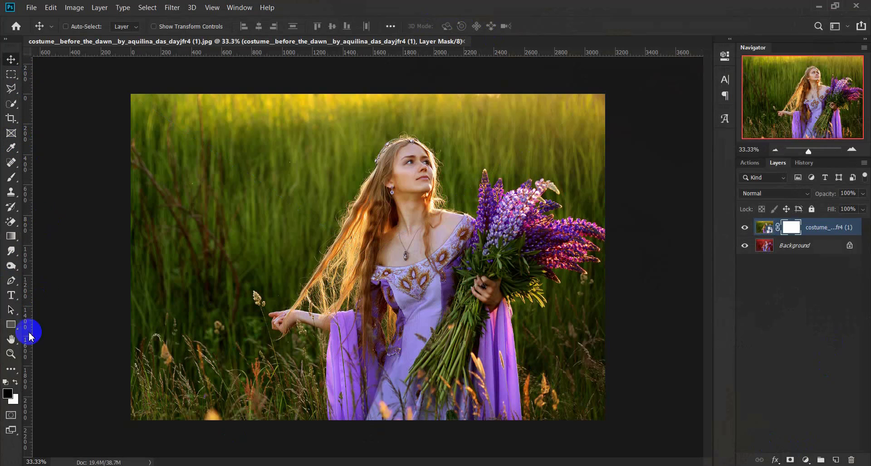
Step: Draw a diagonal Pen path covering the upper-left half of the photo and turn it into a selection
click(12, 281)
click(128, 424)
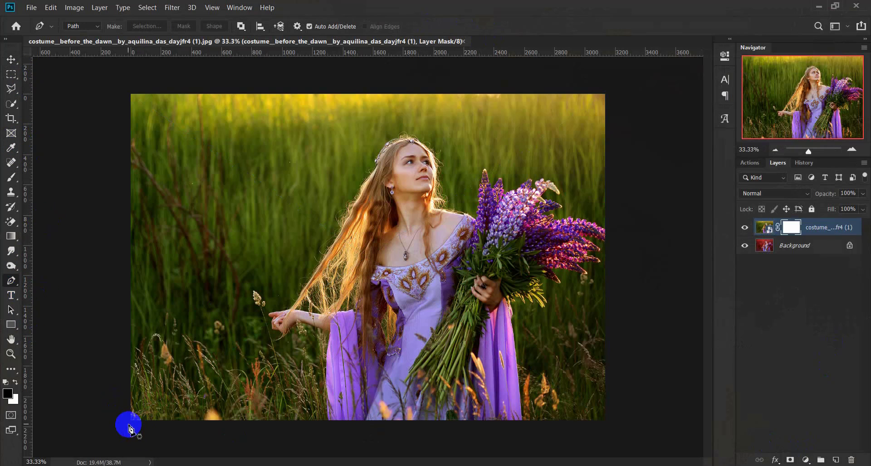
click(606, 94)
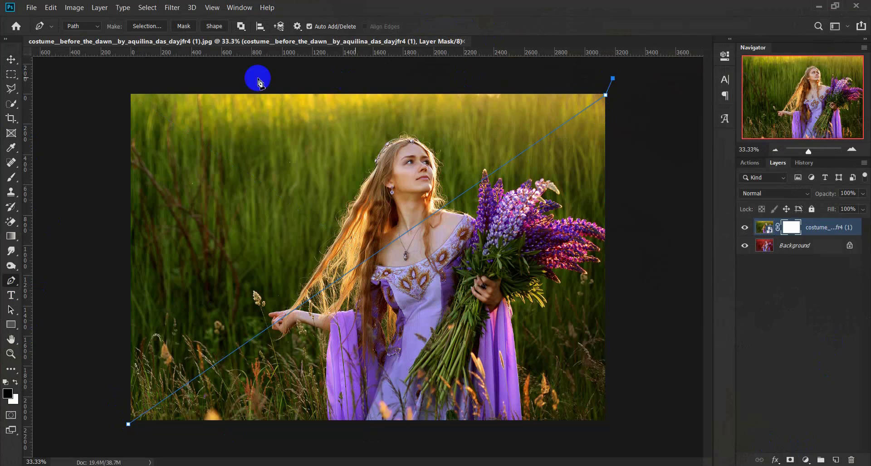
click(126, 76)
click(112, 435)
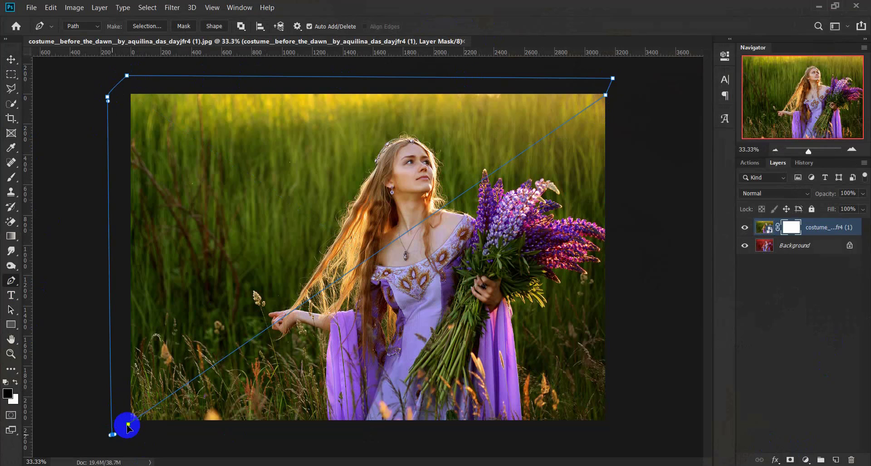
right_click(263, 250)
click(320, 48)
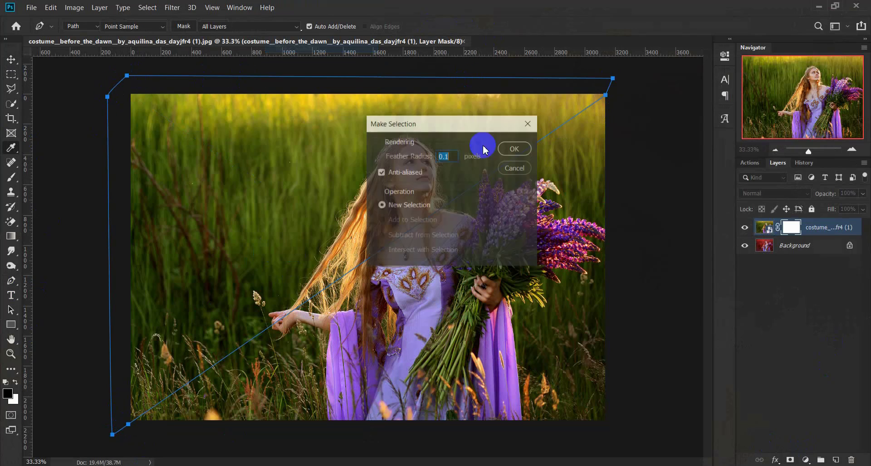
click(510, 149)
Step: Paint the selected upper-left triangle of the mask black with a large Hard Round brush
click(11, 178)
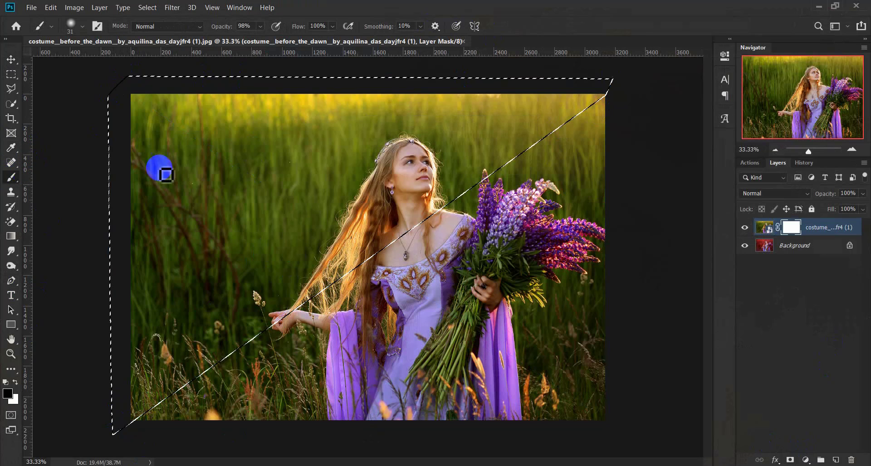
drag(198, 171, 476, 139)
right_click(499, 132)
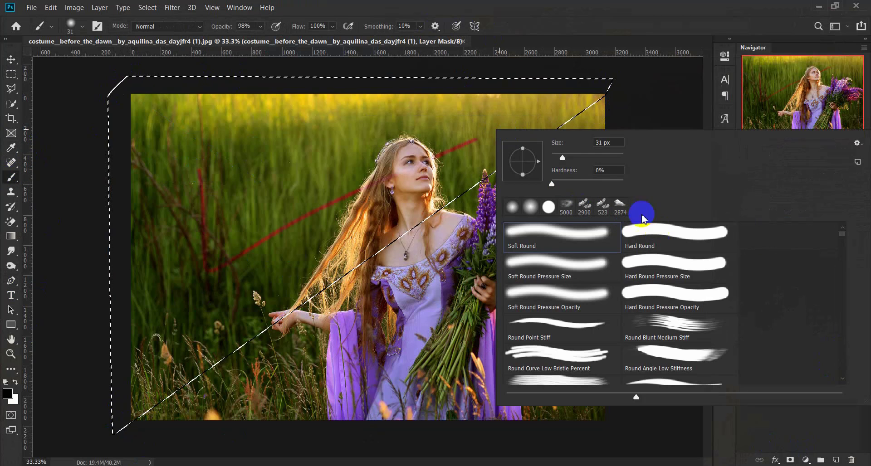
click(667, 233)
drag(608, 156, 618, 167)
key(Return)
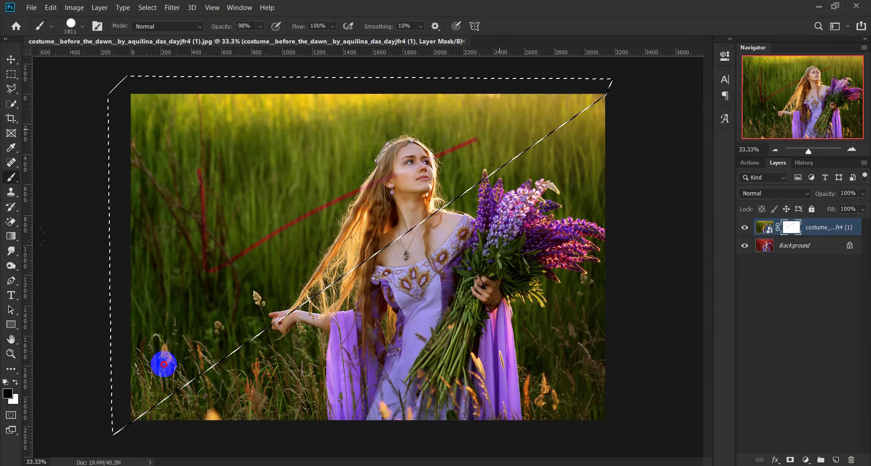
mouse_move(162, 360)
mouse_down()
mouse_move(661, 97)
mouse_move(70, 110)
mouse_up()
Step: Reset the brush size to 34, deselect the diagonal selection, and return to the Move tool
right_click(255, 141)
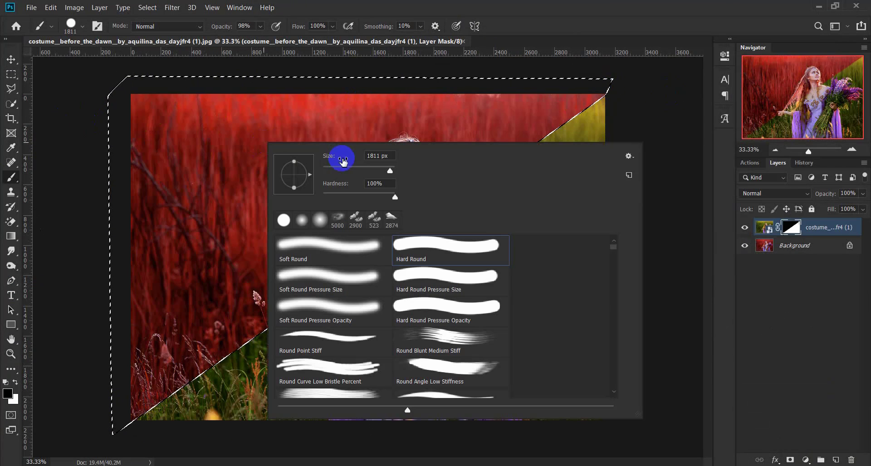
double_click(363, 156)
text(34)
key(Return)
key(l)
right_click(229, 132)
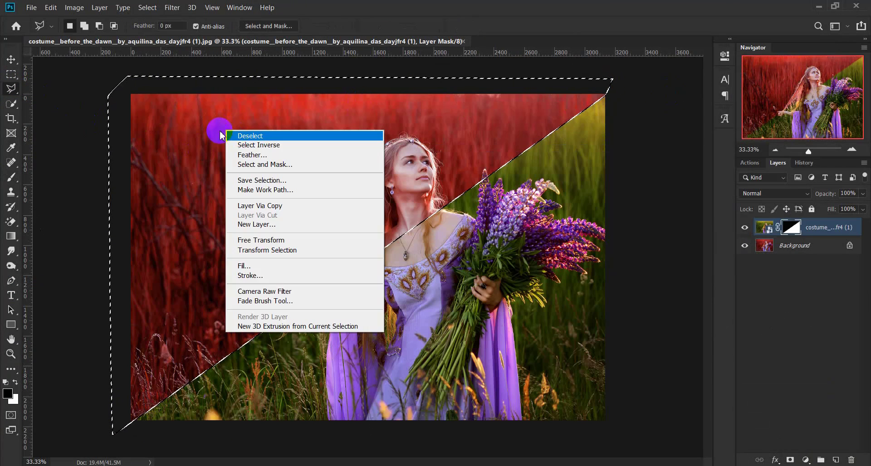
click(238, 137)
click(11, 59)
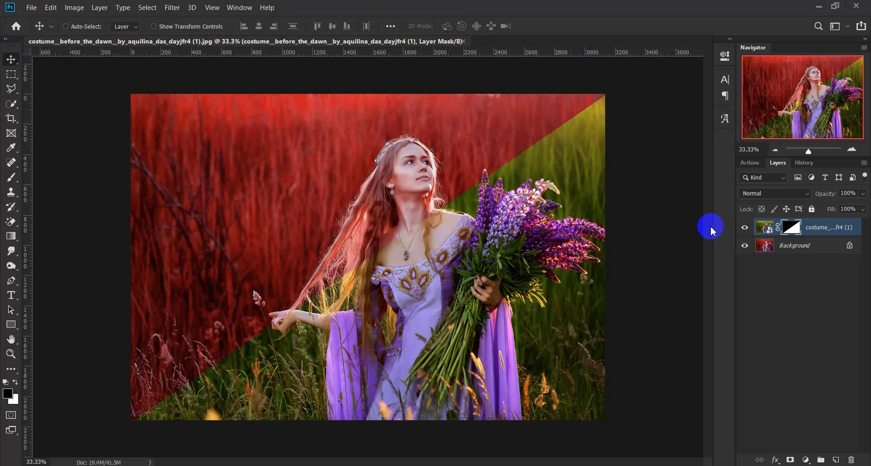
click(746, 229)
click(748, 229)
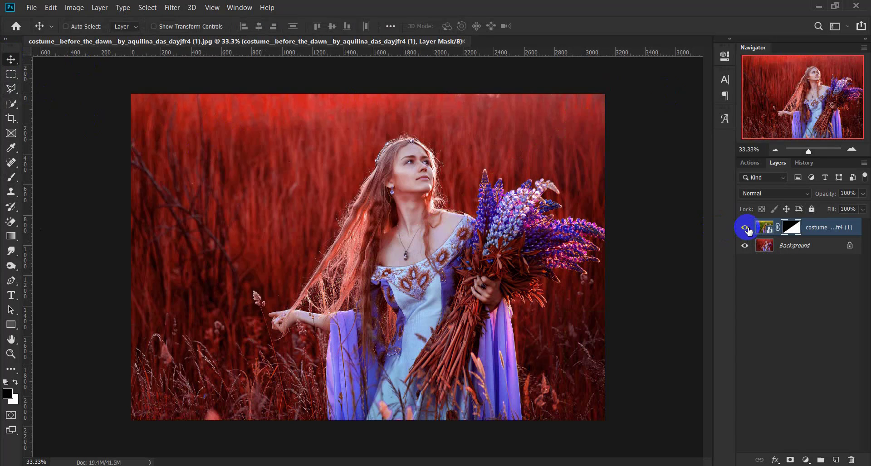
click(746, 229)
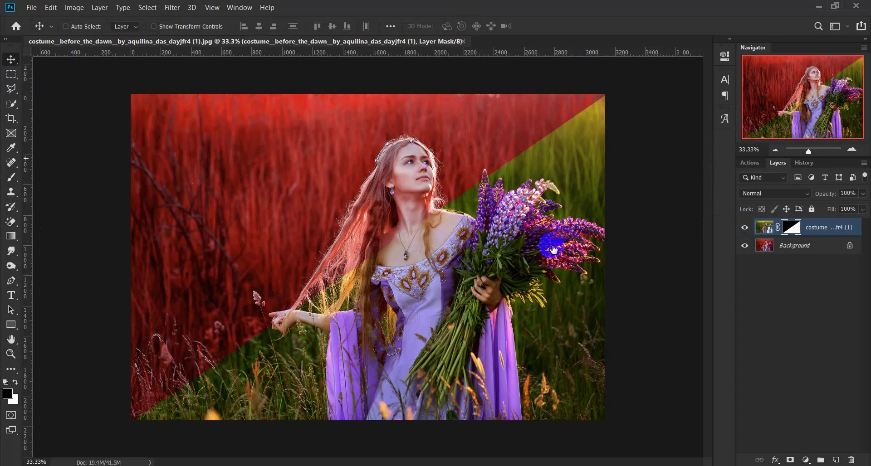